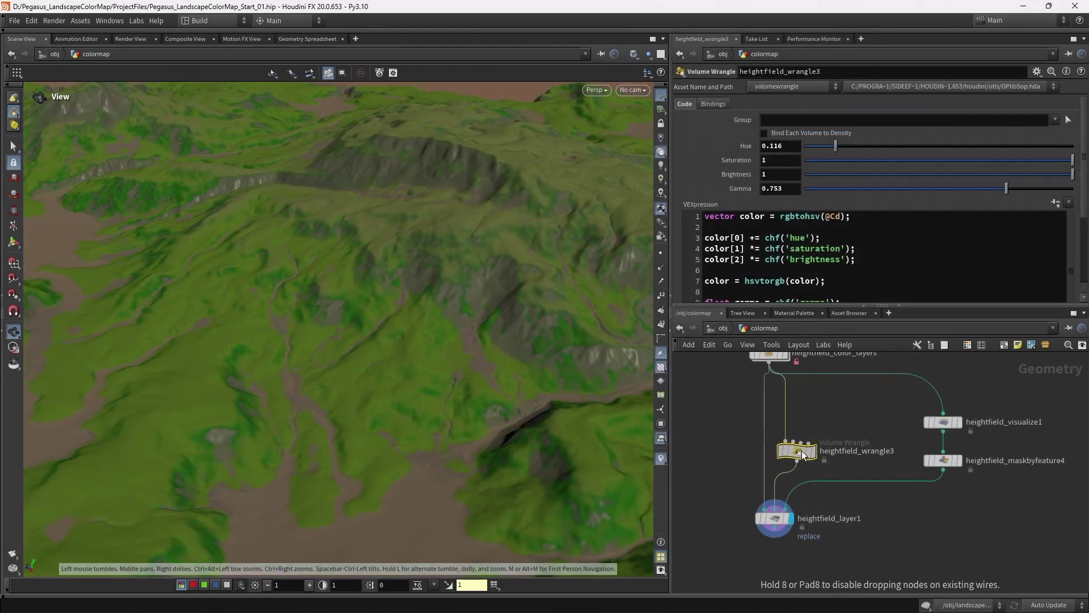
Drop a Null node onto the wire below the wrangle and heightfield_layer1 nodes
shift+click(775, 519)
drag(803, 451, 799, 488)
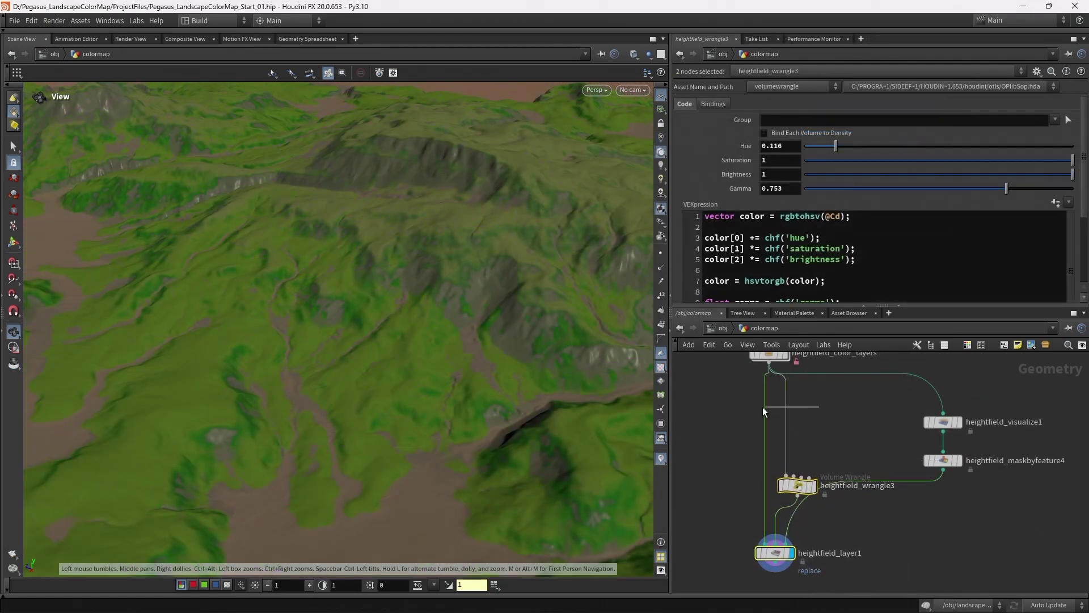
key(Tab)
text(nu)
key(Return)
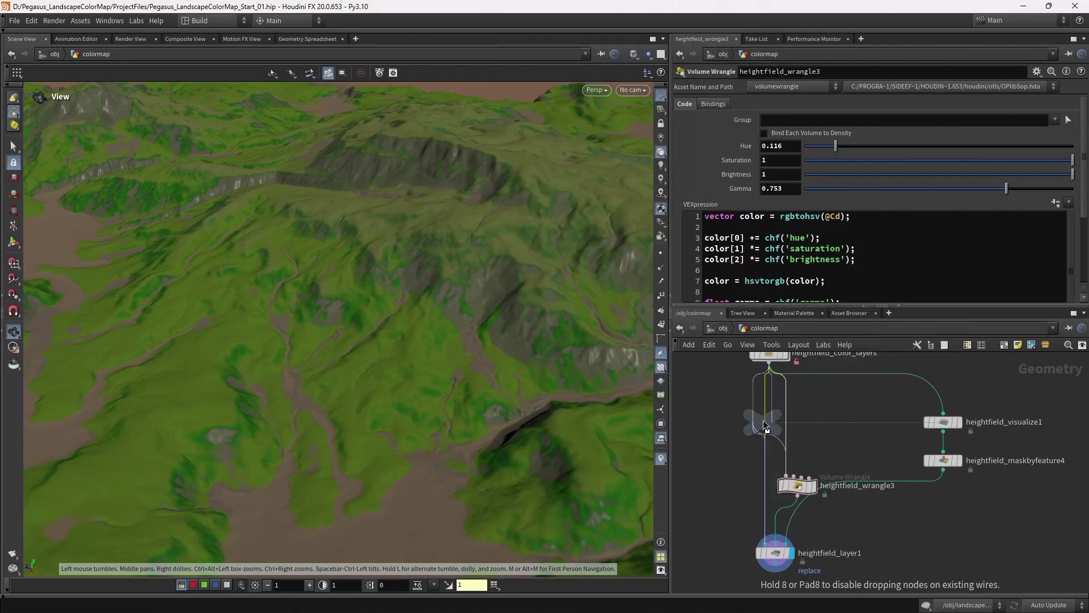
click(765, 432)
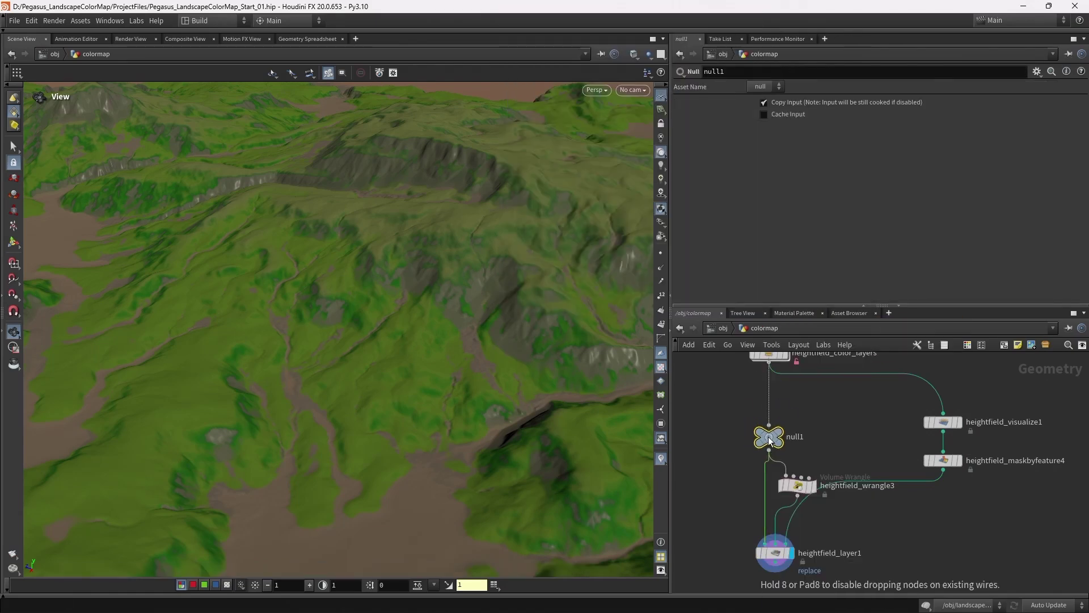
Move the visualize and mask nodes aside and collapse null1, wrangle and layer into subnet1
drag(911, 475, 947, 386)
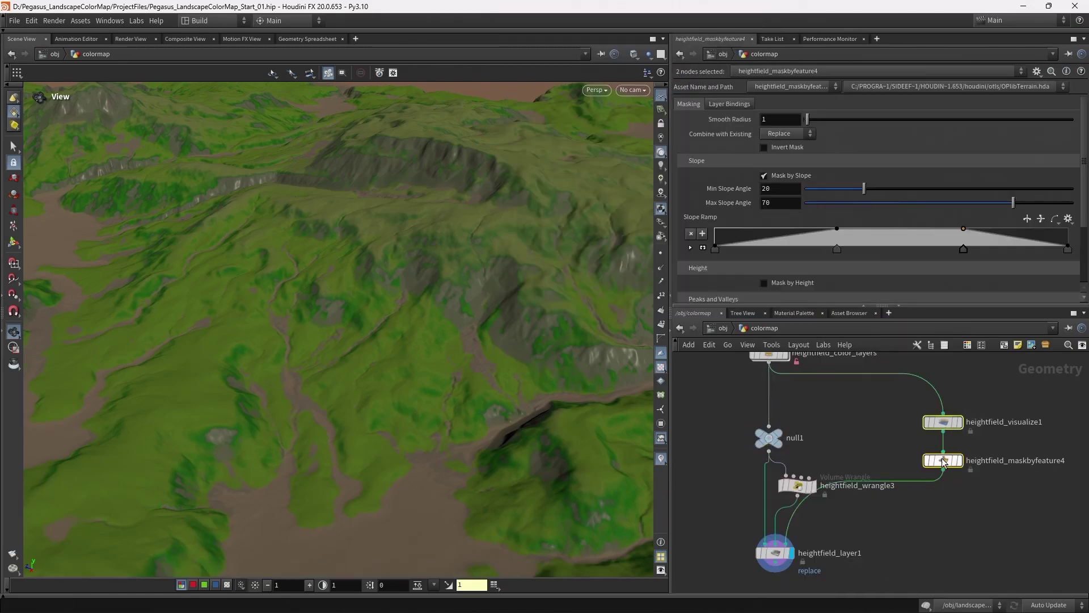
drag(944, 460, 1008, 486)
middle_click(810, 487)
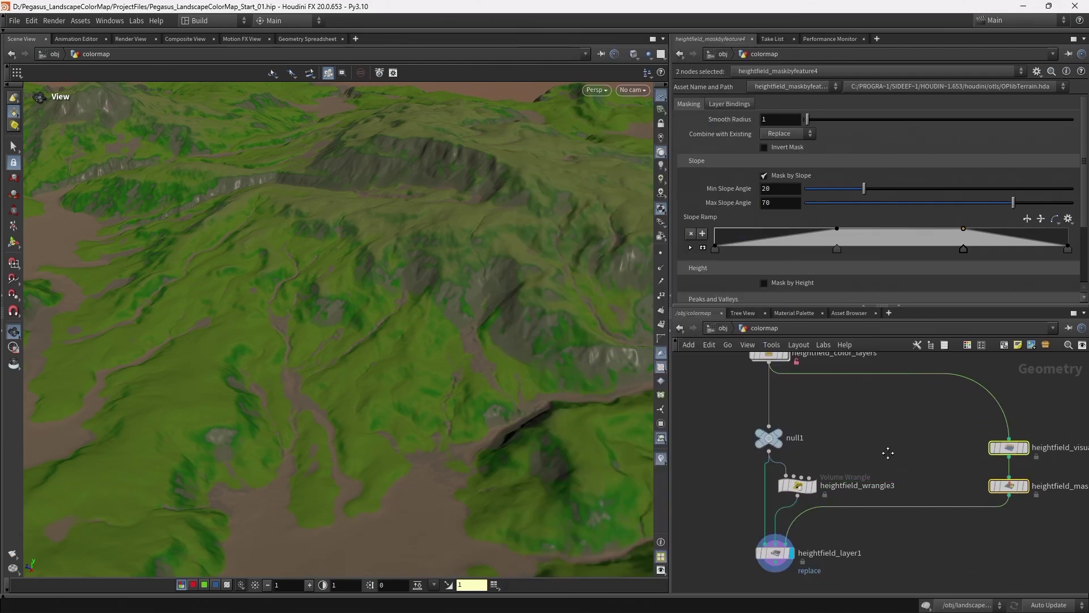
middle_drag(888, 456, 919, 434)
mouse_move(798, 423)
mouse_down()
mouse_move(777, 409)
mouse_move(862, 558)
mouse_up()
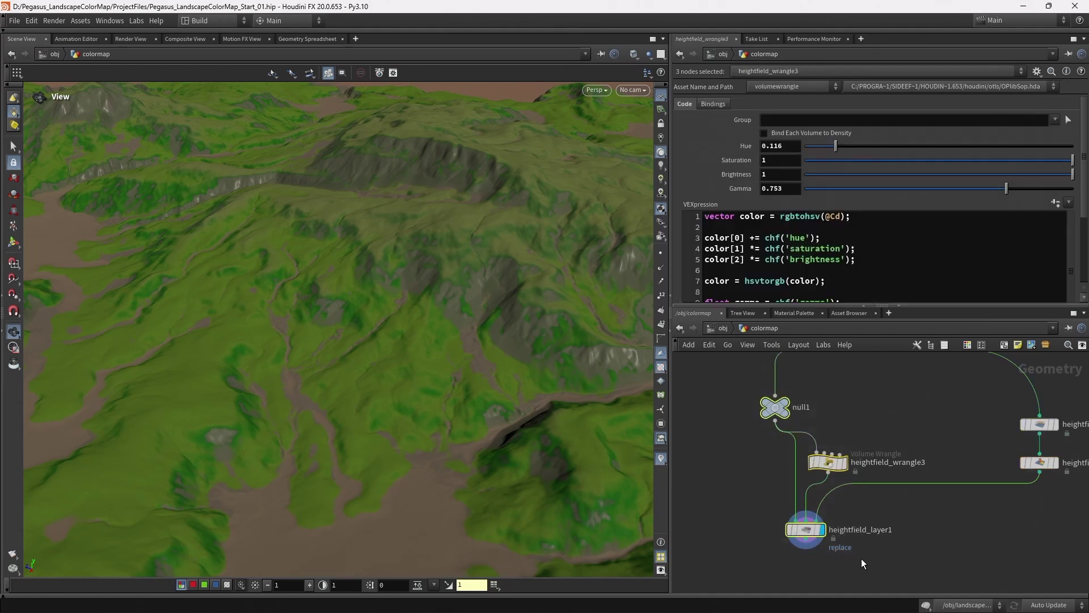
click(1044, 344)
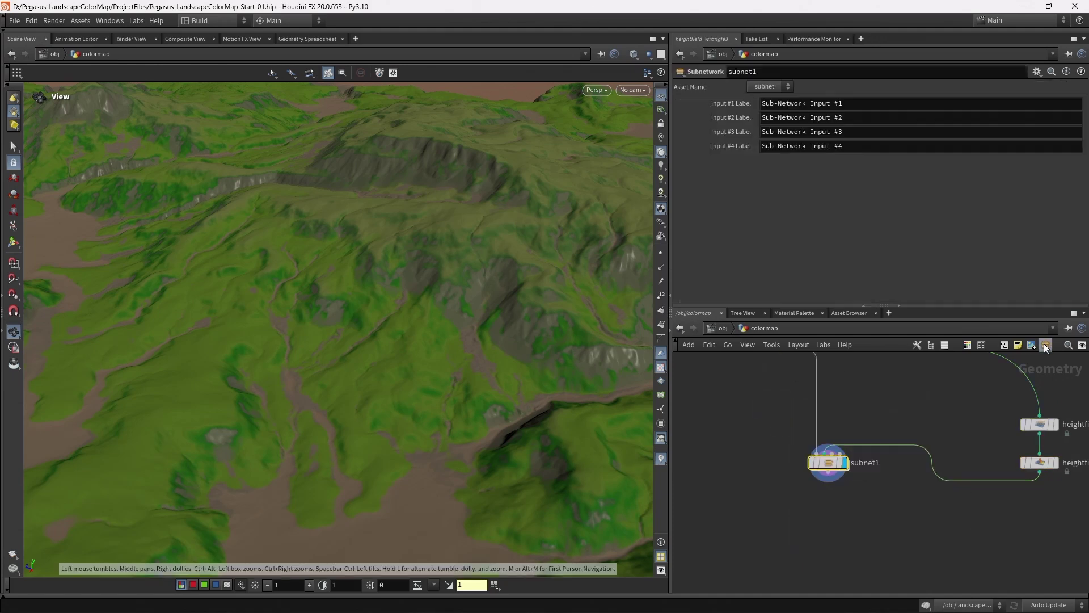
mouse_move(828, 464)
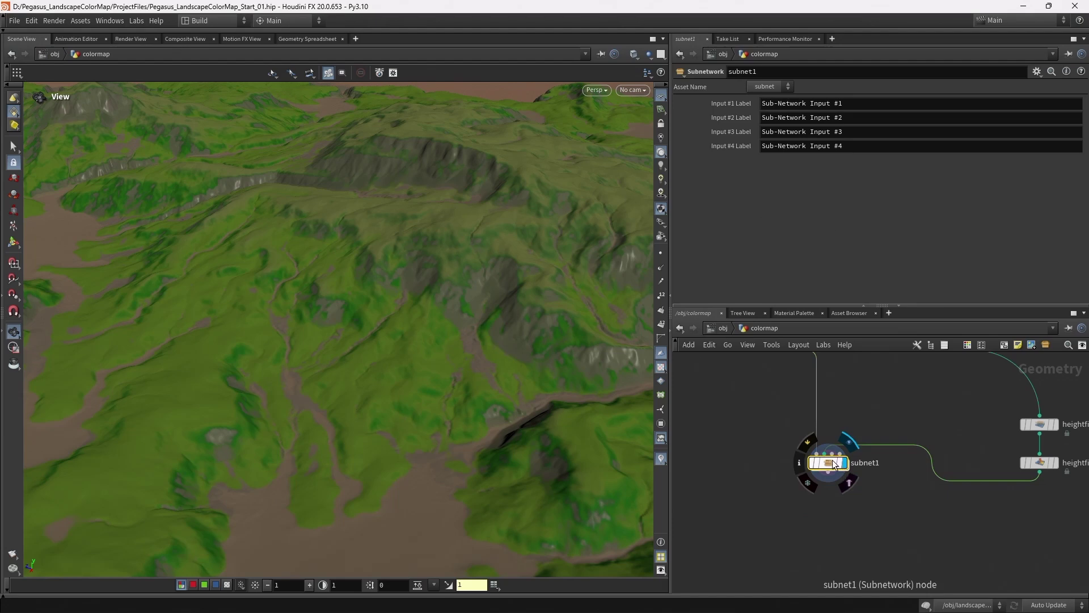
Make subnet1 a digital asset labelled HeightField Color Adjust, under Pegasus/Terrain, author pegasus
right_click(833, 464)
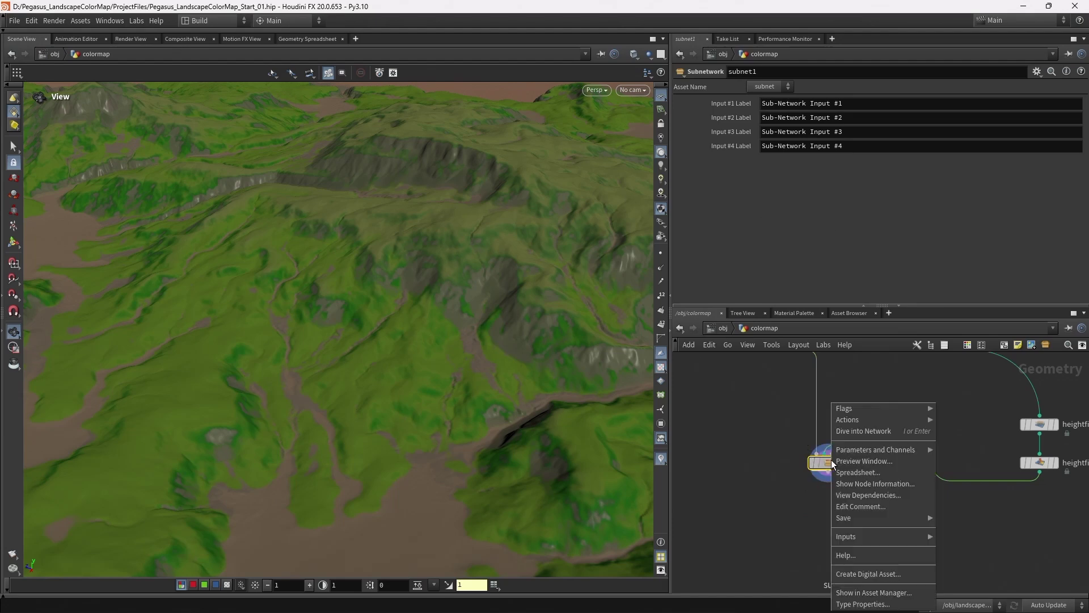
click(880, 572)
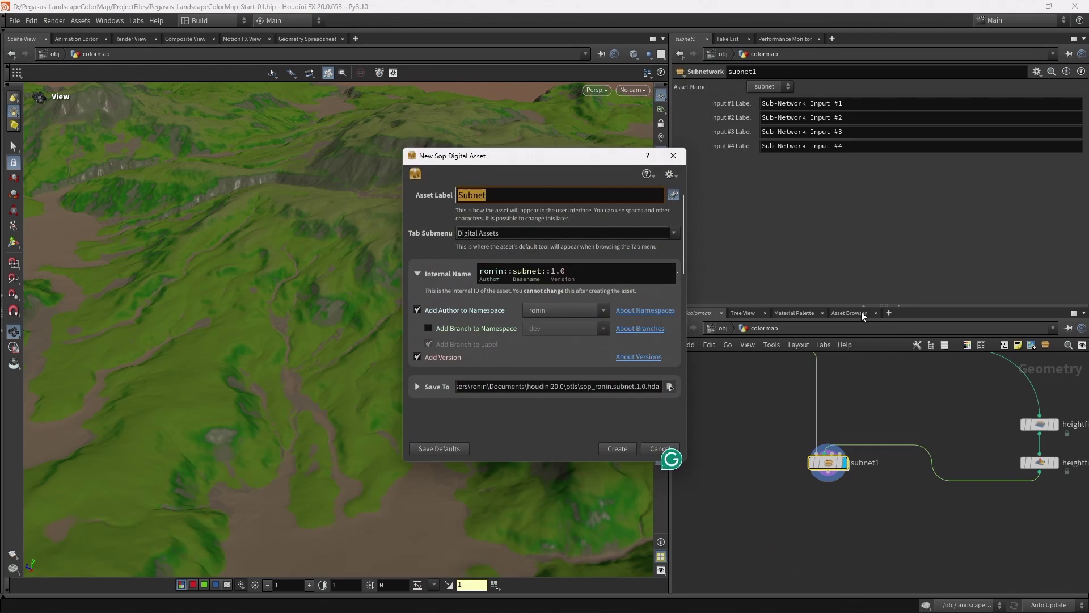
text(HeightField Color Adjust)
key(Tab)
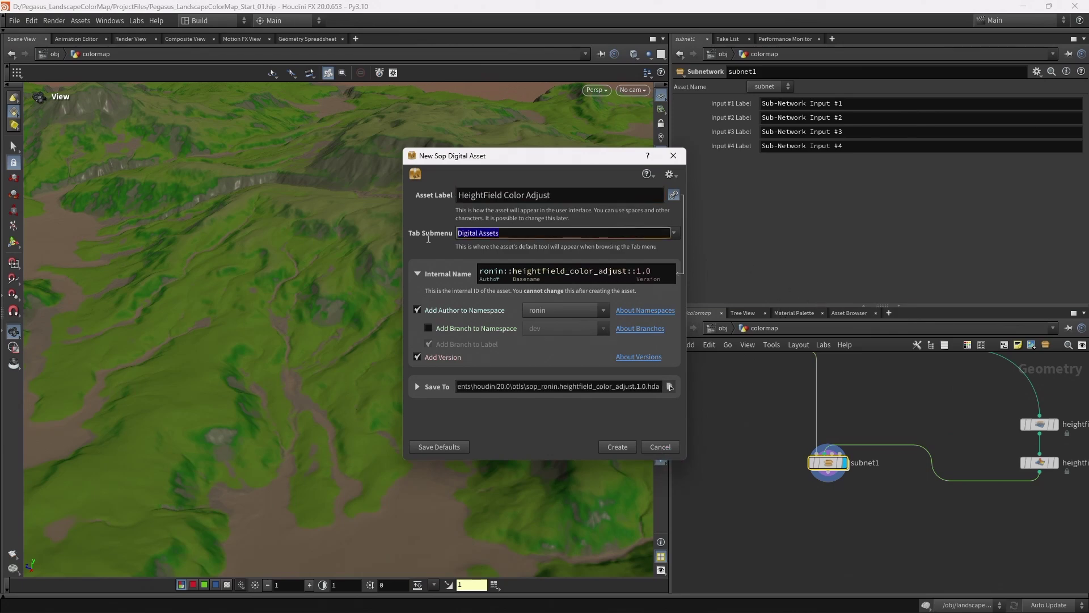
text(Peh)
text(Pegasus/Terrain)
click(566, 308)
click(549, 335)
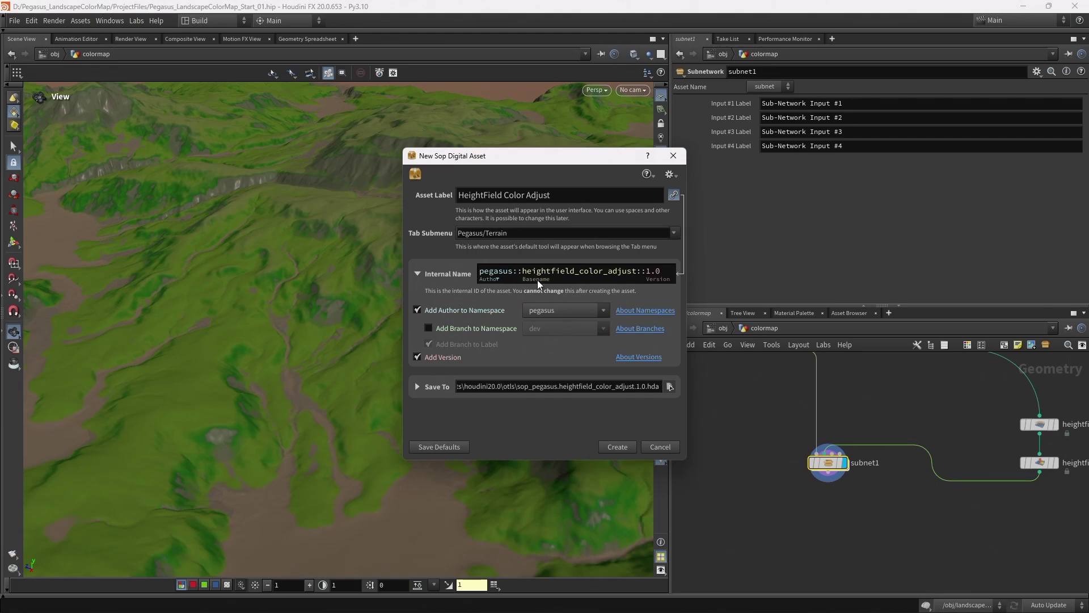
Create the heightfield_color_adjust asset, go inside it, and delete null1
click(621, 445)
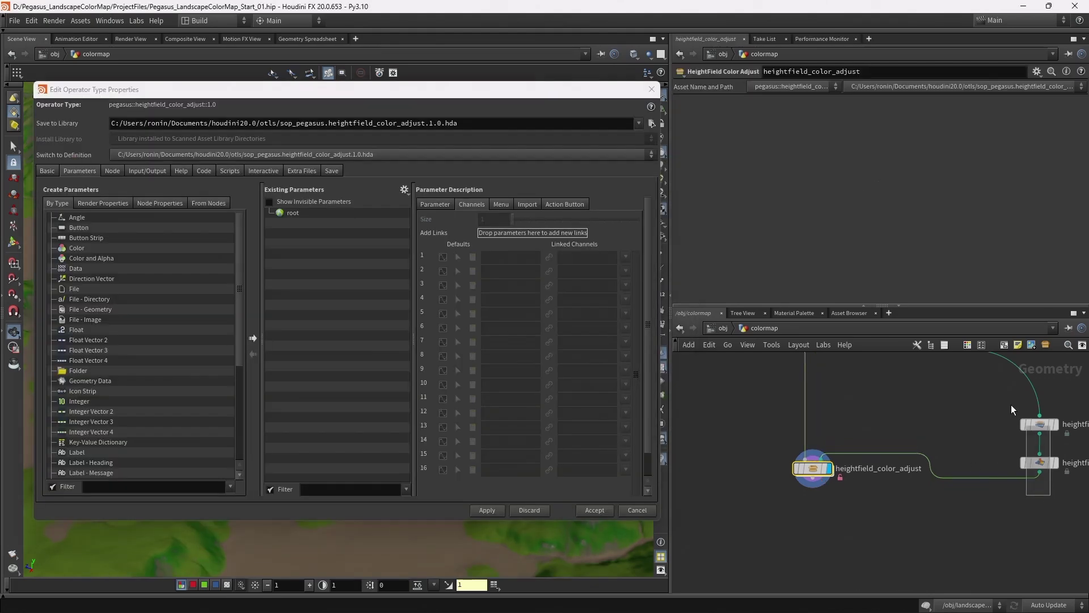
drag(994, 387, 1005, 397)
drag(1040, 462, 899, 413)
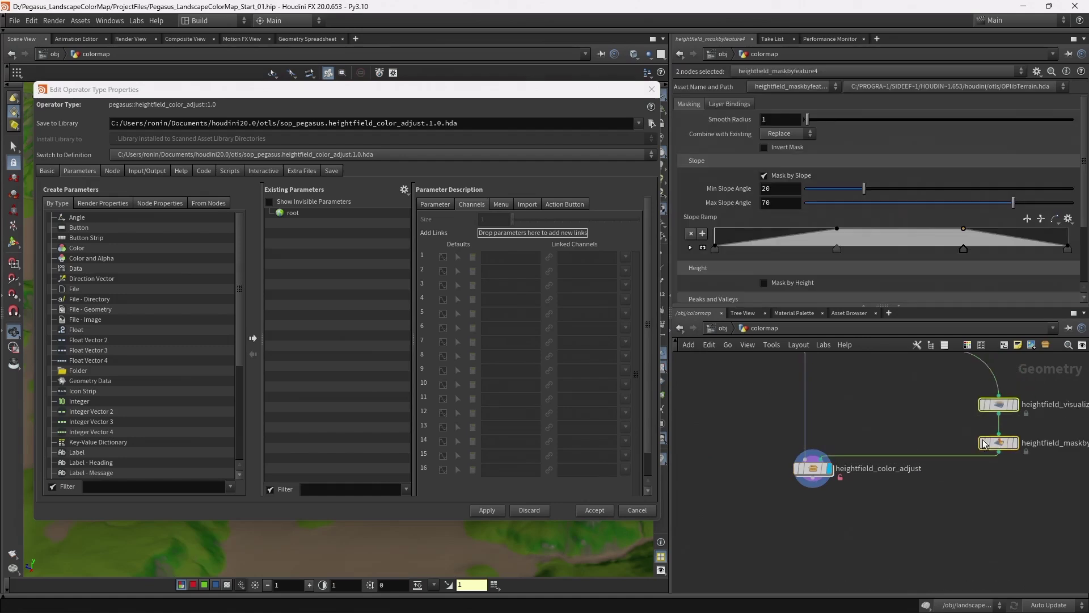
double_click(815, 470)
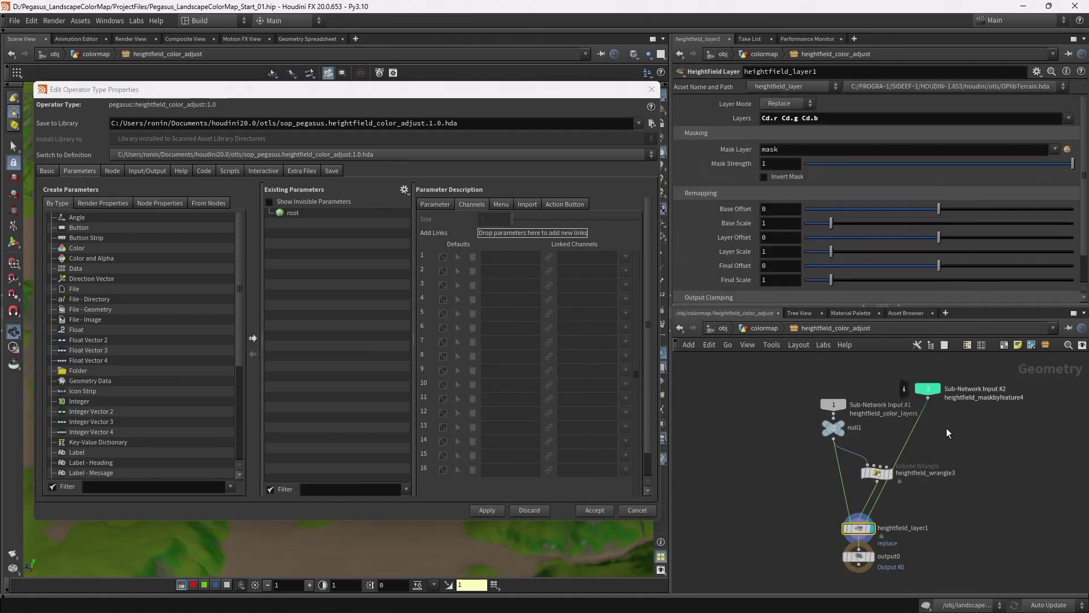
drag(905, 372, 985, 439)
drag(816, 409, 819, 427)
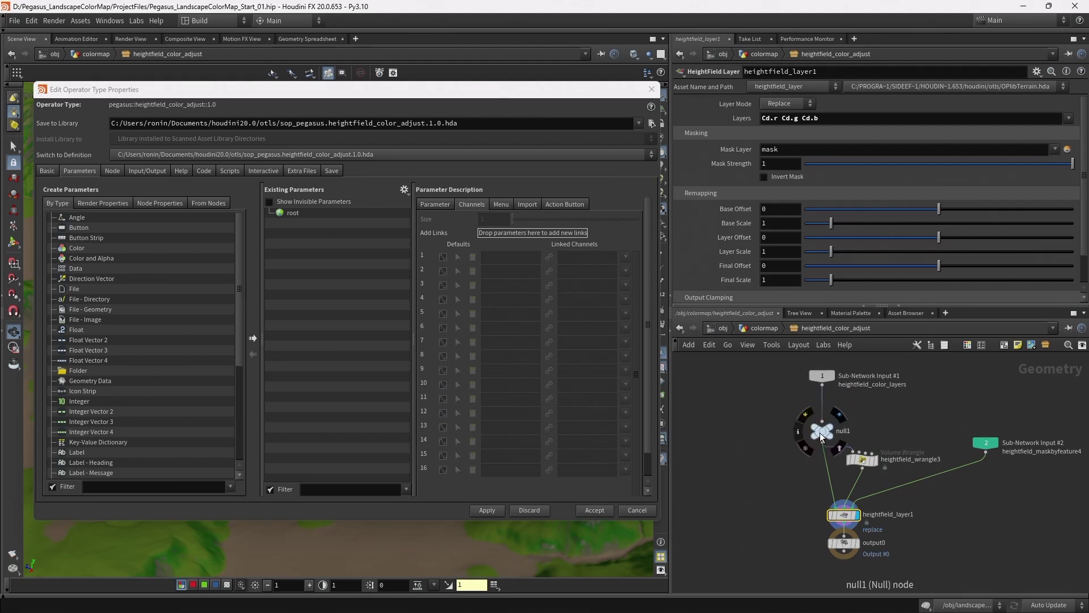
click(821, 431)
key(Delete)
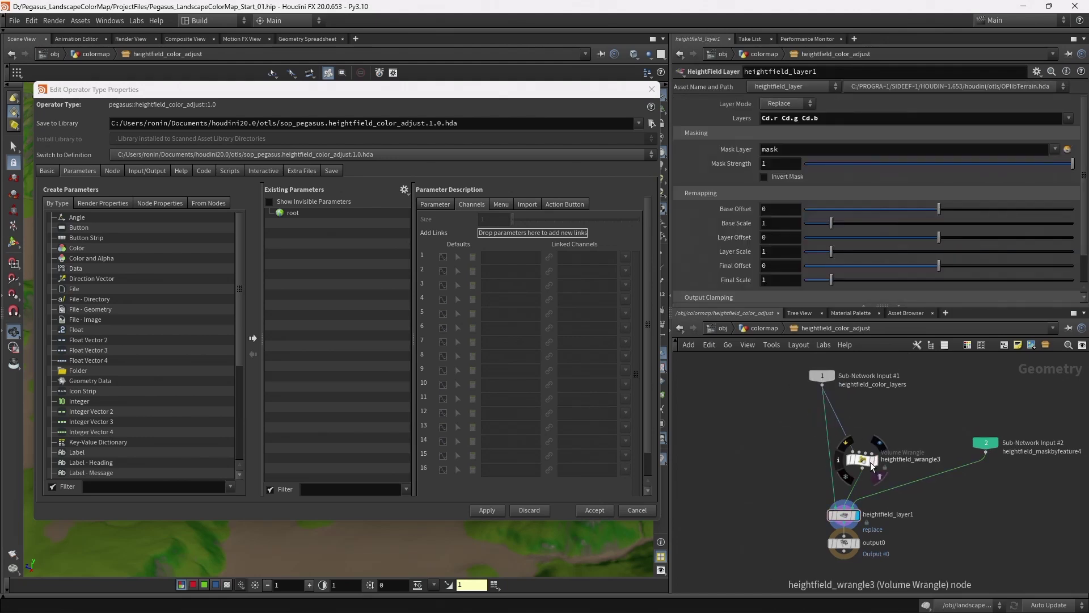
Tidy the inner nodes and set heightfield_wrangle3's Hue to 0 and Gamma to 1
drag(870, 462, 890, 451)
mouse_move(843, 514)
mouse_down()
mouse_move(832, 502)
mouse_move(825, 544)
mouse_up()
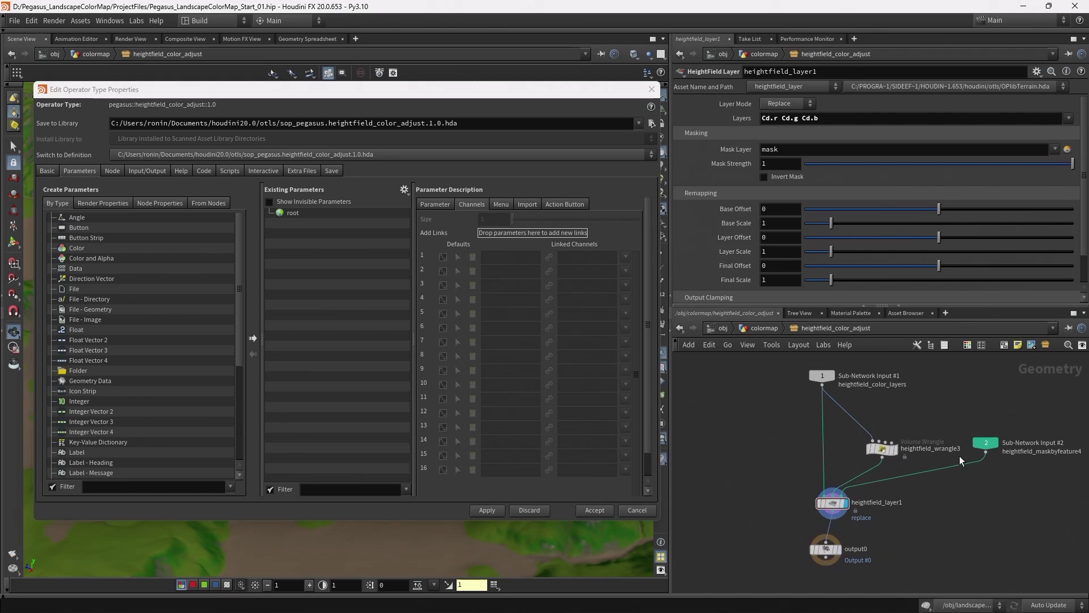
click(883, 448)
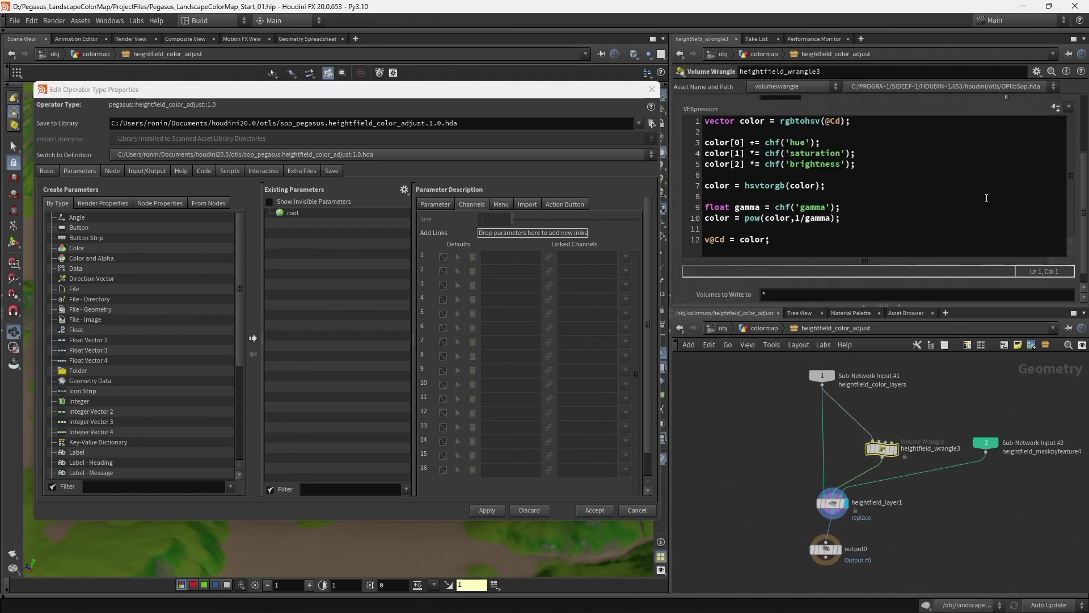
scroll(986, 197, up, 2)
scroll(986, 198, up, 3)
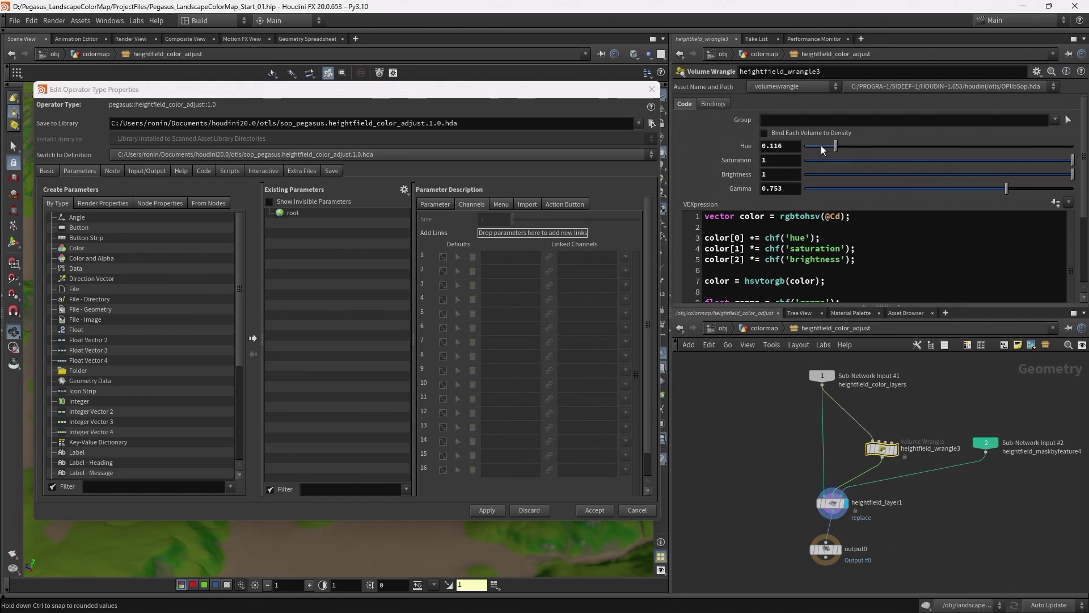
click(774, 145)
text(1)
key(Return)
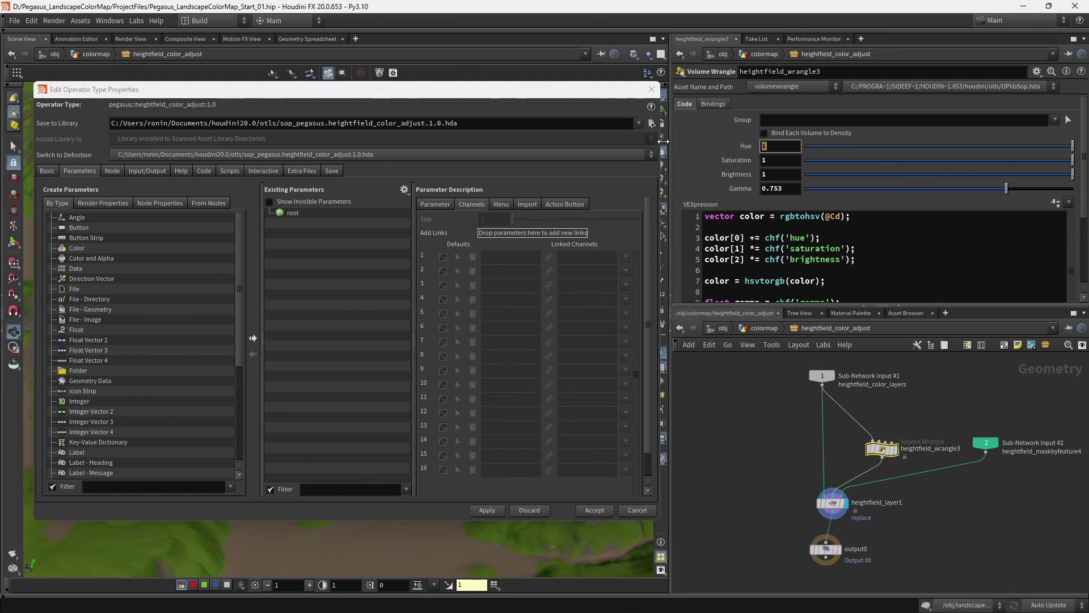
key(Tab)
key(Tab)
key(Tab)
text(1)
key(Return)
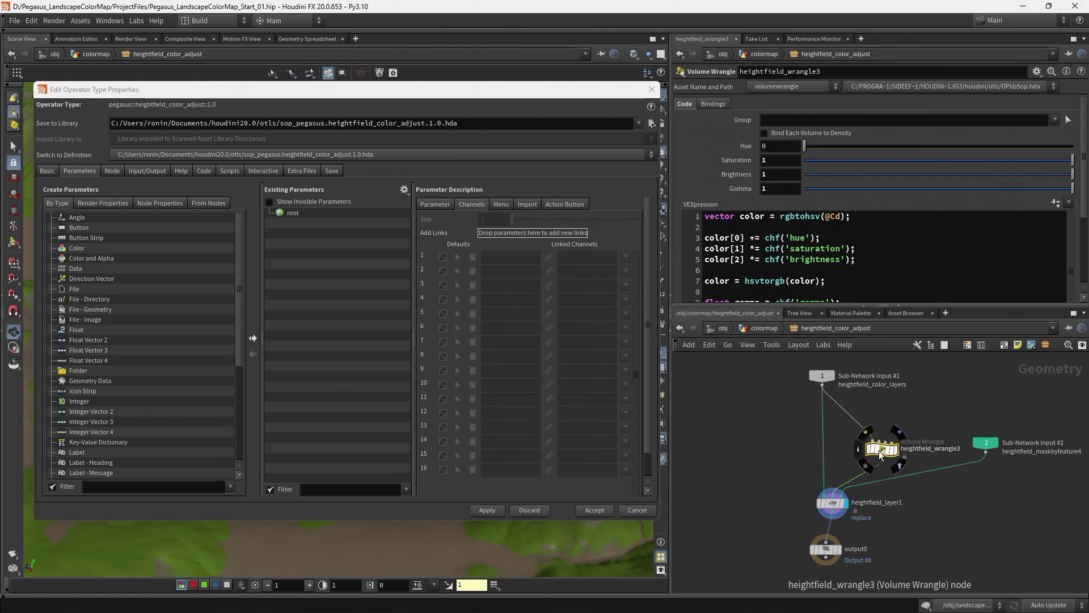
Promote Hue, Saturation, Brightness and Gamma to the asset's parameter interface
drag(739, 145, 294, 215)
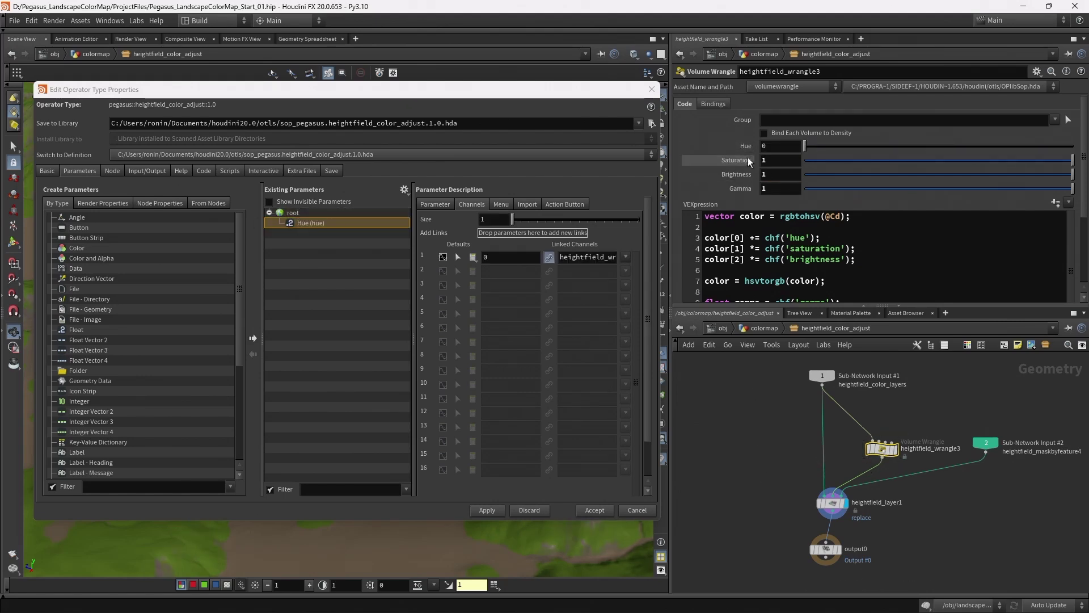
drag(736, 160, 303, 223)
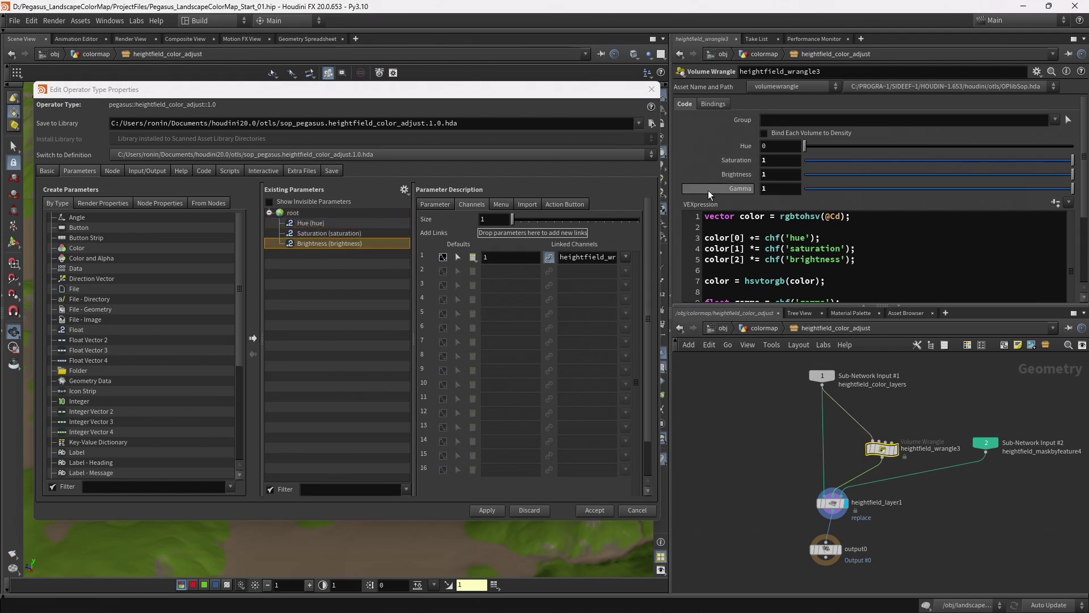
drag(736, 188, 296, 214)
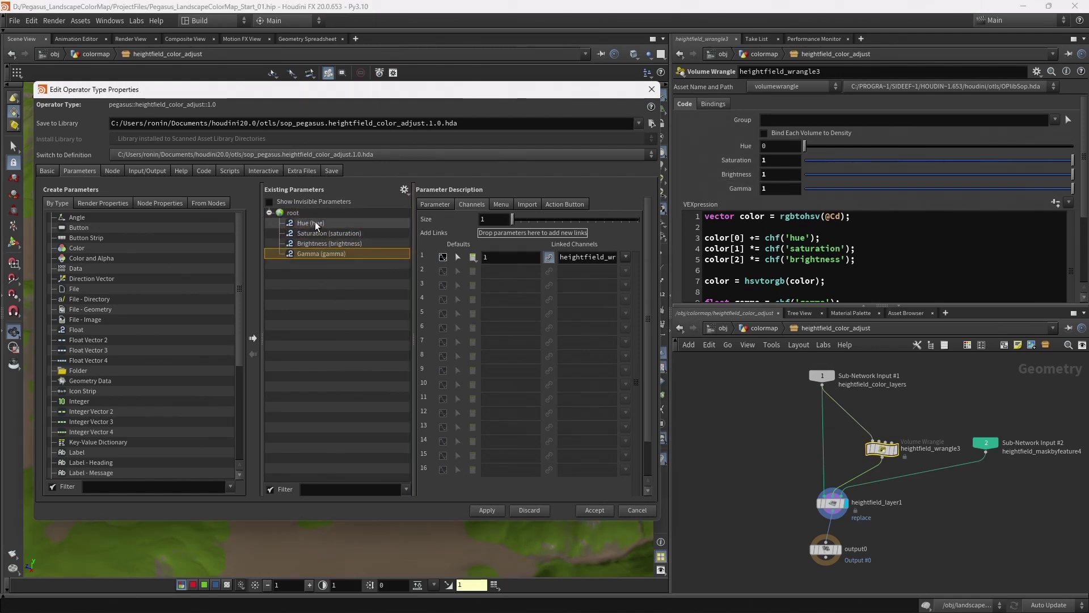
Set the Hue parameter's range minimum to -1 and apply the interface changes
click(314, 222)
click(429, 208)
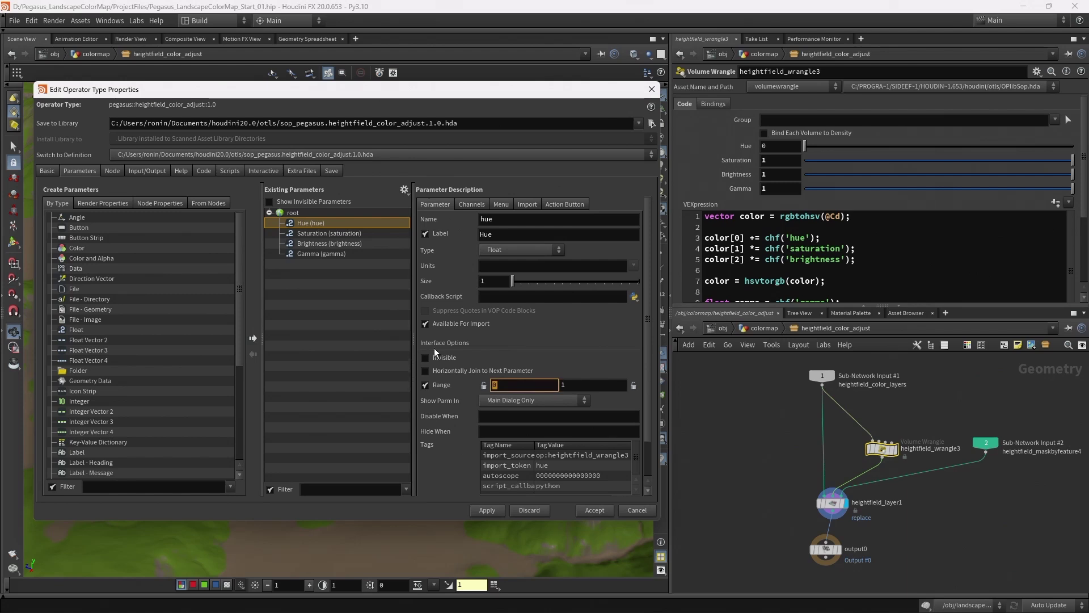
text(-1)
key(Return)
click(357, 236)
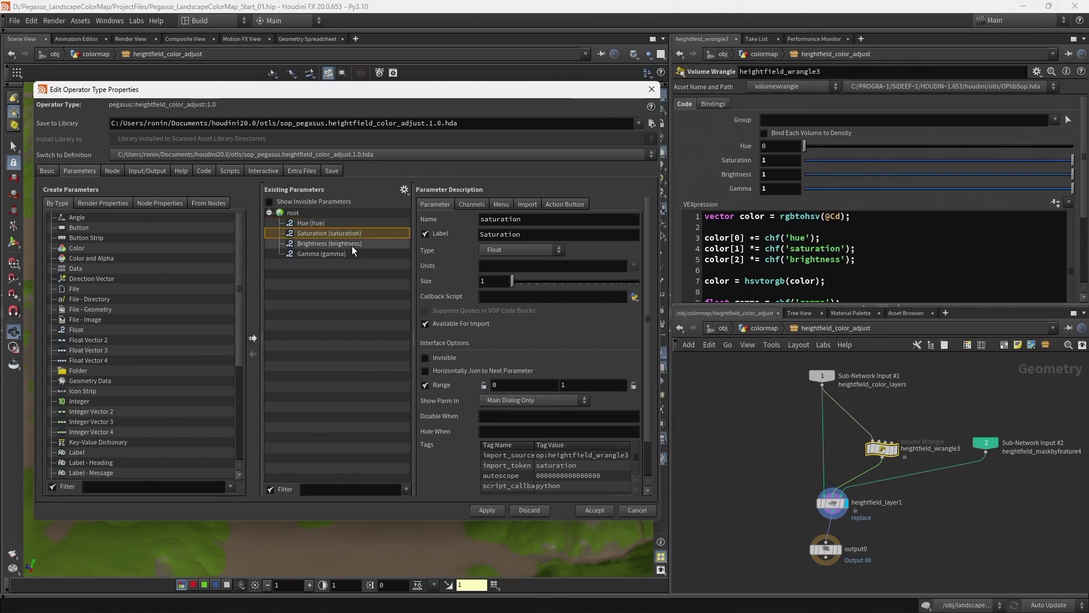
shift+click(350, 253)
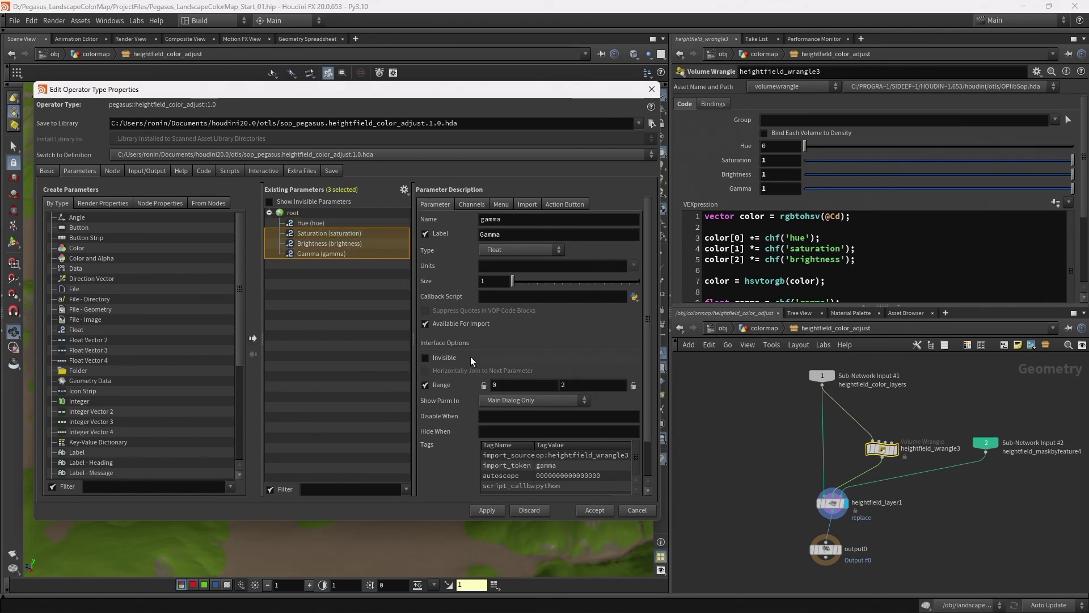
click(310, 223)
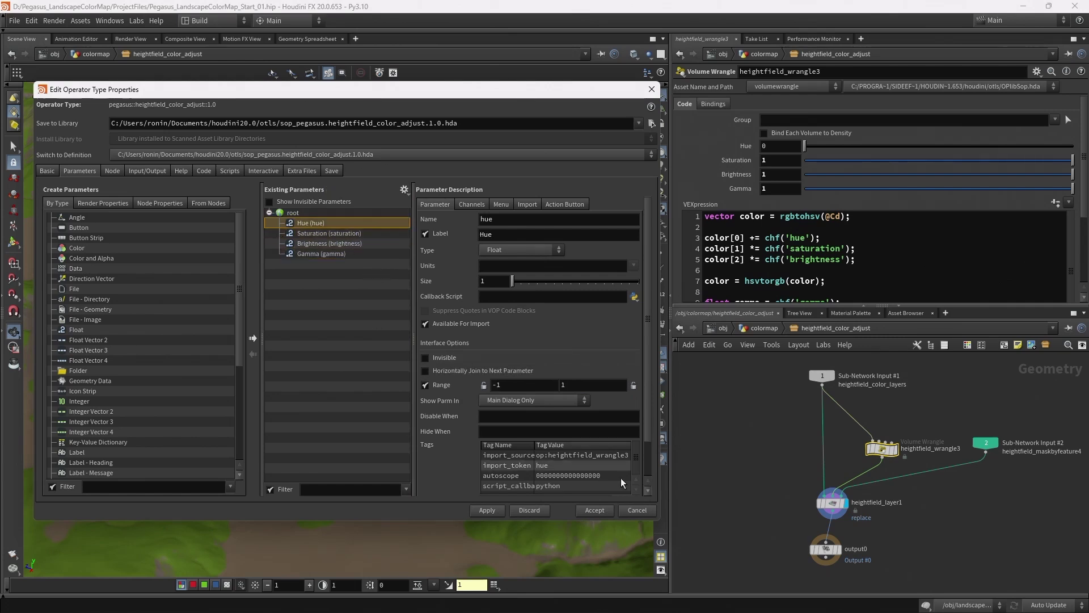
click(487, 509)
Back in colormap, cut the mask wire into heightfield_color_adjust
click(764, 329)
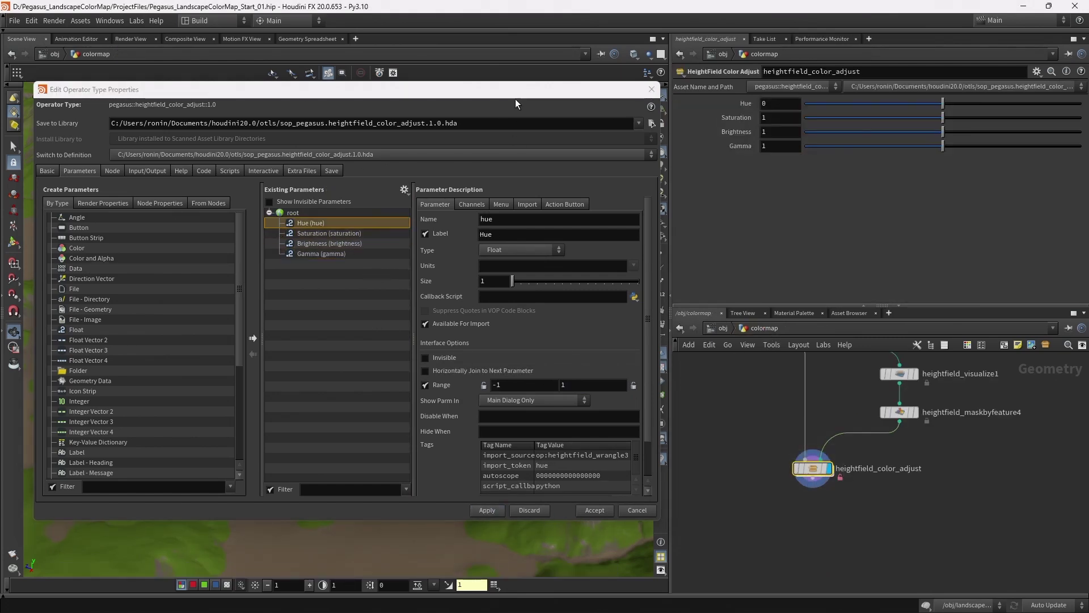
mouse_move(516, 95)
mouse_down()
mouse_move(474, 172)
mouse_move(401, 379)
mouse_up()
key(y)
drag(848, 433, 843, 431)
Test Hue, Saturation, Brightness and Gamma on the terrain, reset Gamma, and close type properties
mouse_move(941, 102)
mouse_down()
mouse_move(836, 101)
mouse_move(1058, 98)
mouse_move(942, 102)
mouse_up()
mouse_move(943, 117)
mouse_down()
mouse_move(862, 114)
mouse_move(1024, 123)
mouse_move(904, 135)
mouse_move(943, 132)
mouse_up()
mouse_move(943, 145)
mouse_down()
mouse_move(1003, 149)
mouse_move(971, 156)
mouse_up()
ctrl+middle_click(902, 146)
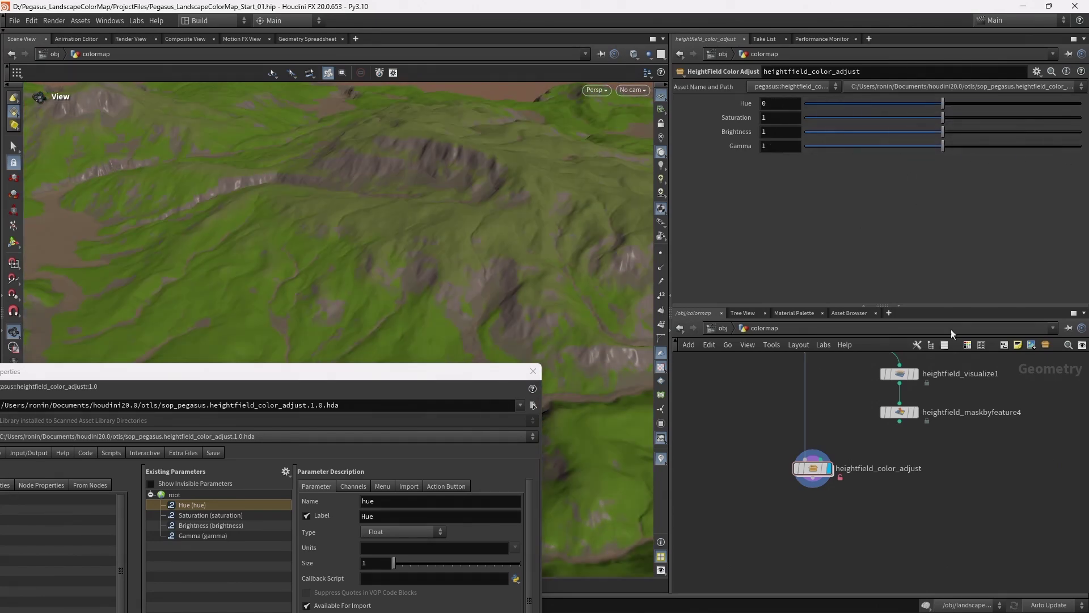
click(534, 369)
mouse_move(472, 268)
mouse_down()
mouse_move(463, 232)
mouse_move(343, 269)
mouse_move(400, 224)
mouse_up()
drag(813, 469, 811, 488)
middle_drag(872, 452, 883, 488)
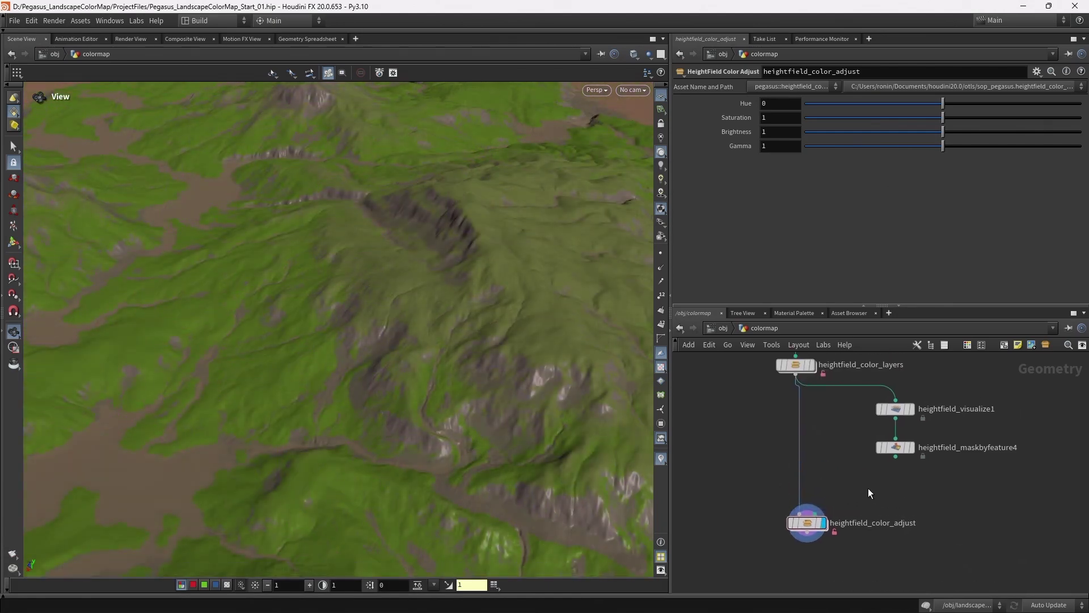
Display heightfield_maskbyfeature4, switch it from slope to curvature masking, and compute the range
drag(974, 481, 869, 389)
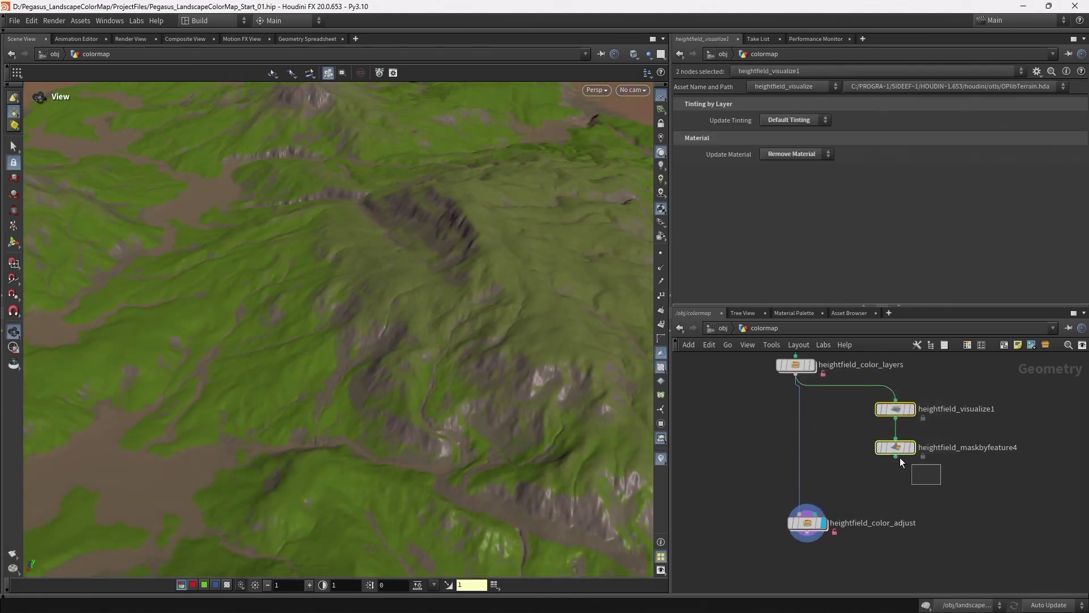
click(885, 448)
click(911, 447)
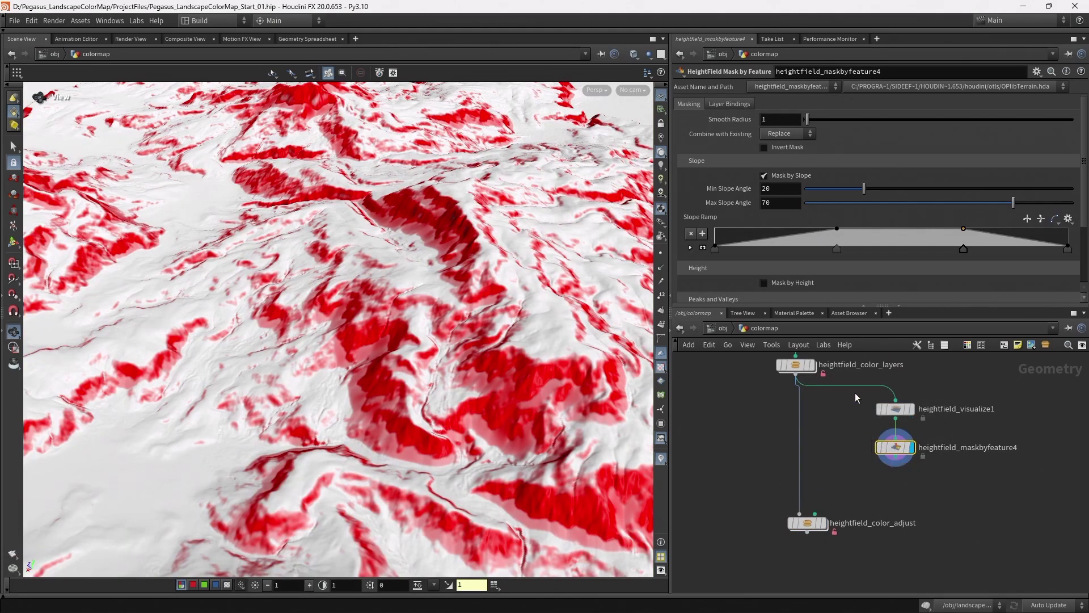
click(789, 174)
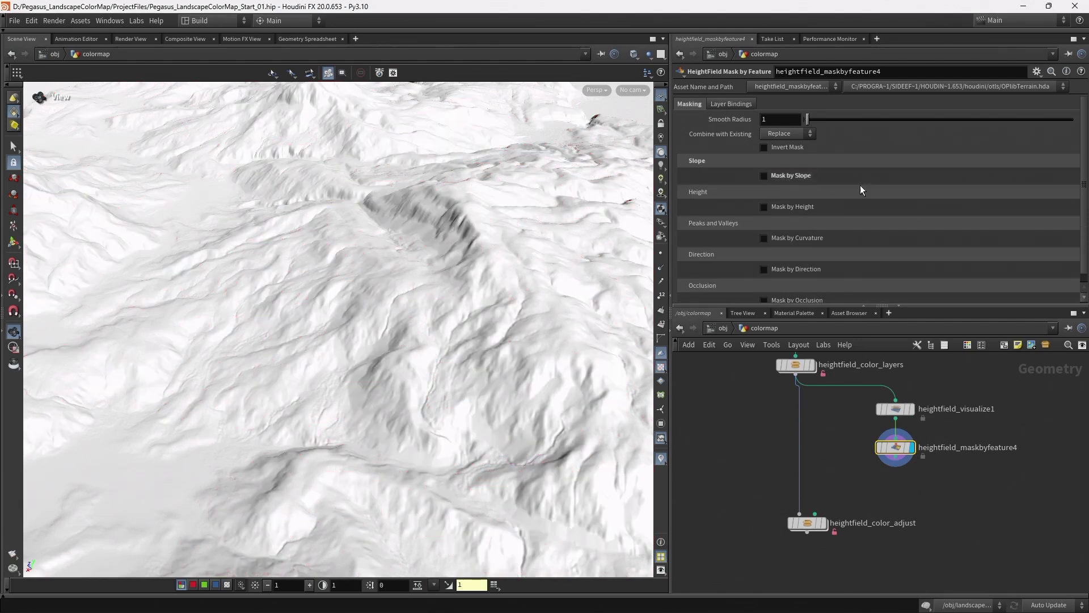
click(806, 236)
scroll(903, 219, down, 2)
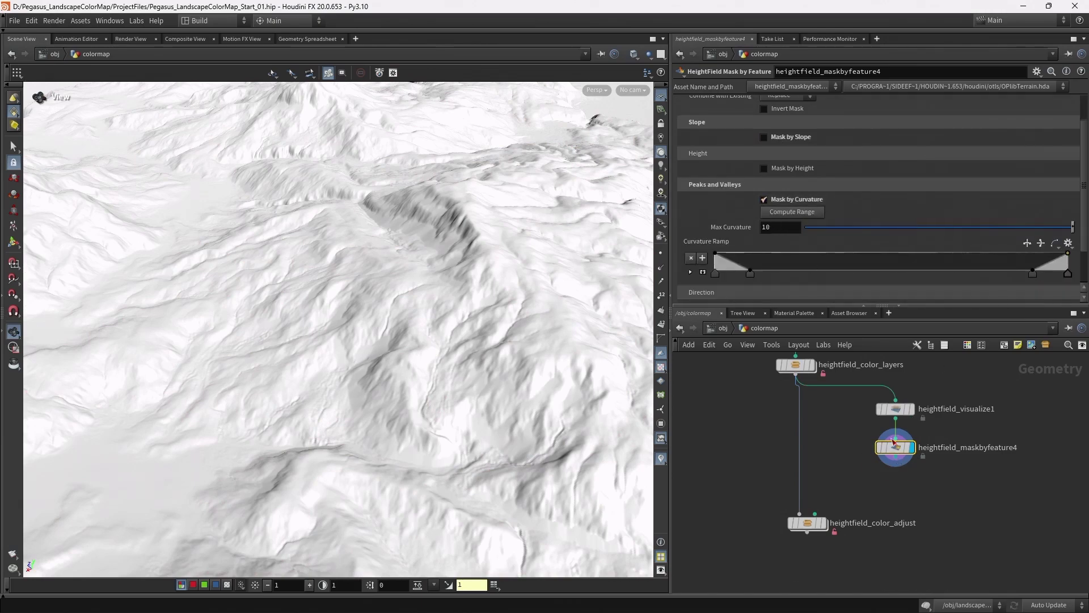
click(786, 214)
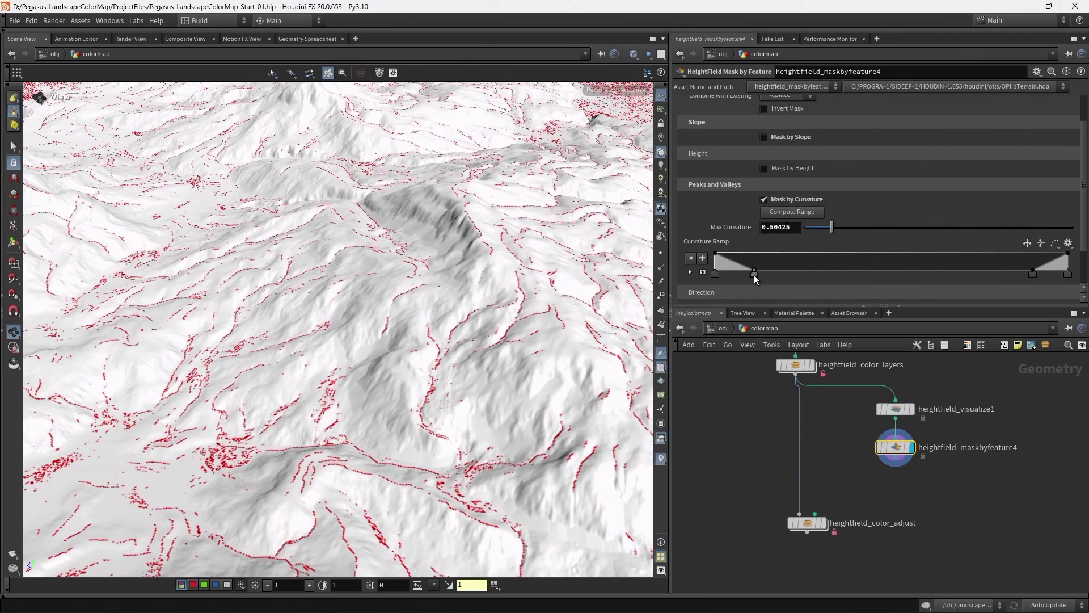
Reshape the curvature falloff ramp and set Max Curvature to 0.66
drag(755, 273, 949, 278)
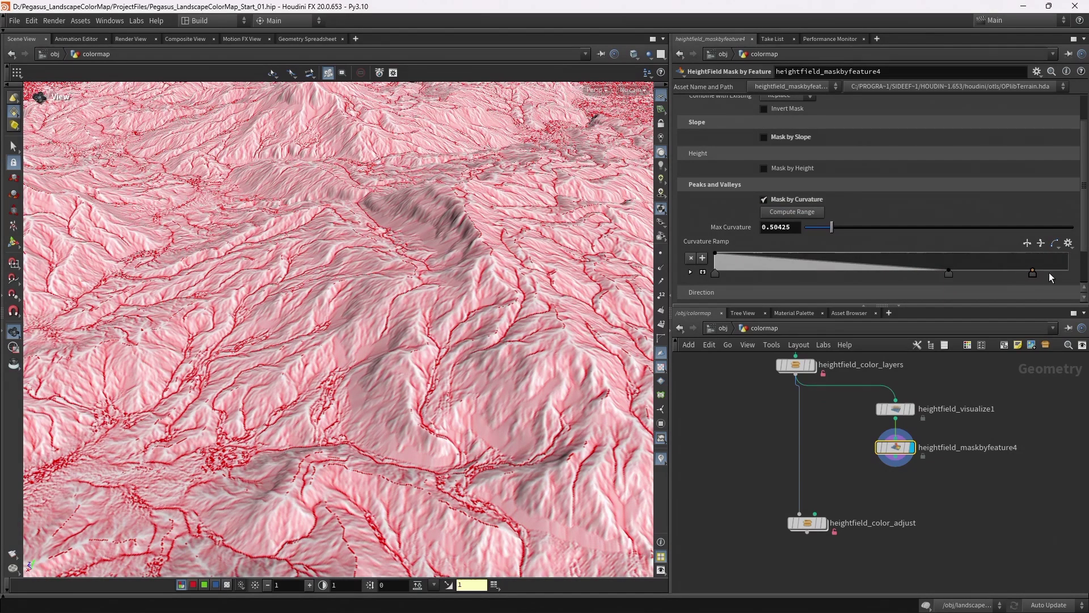
drag(1049, 272, 1083, 278)
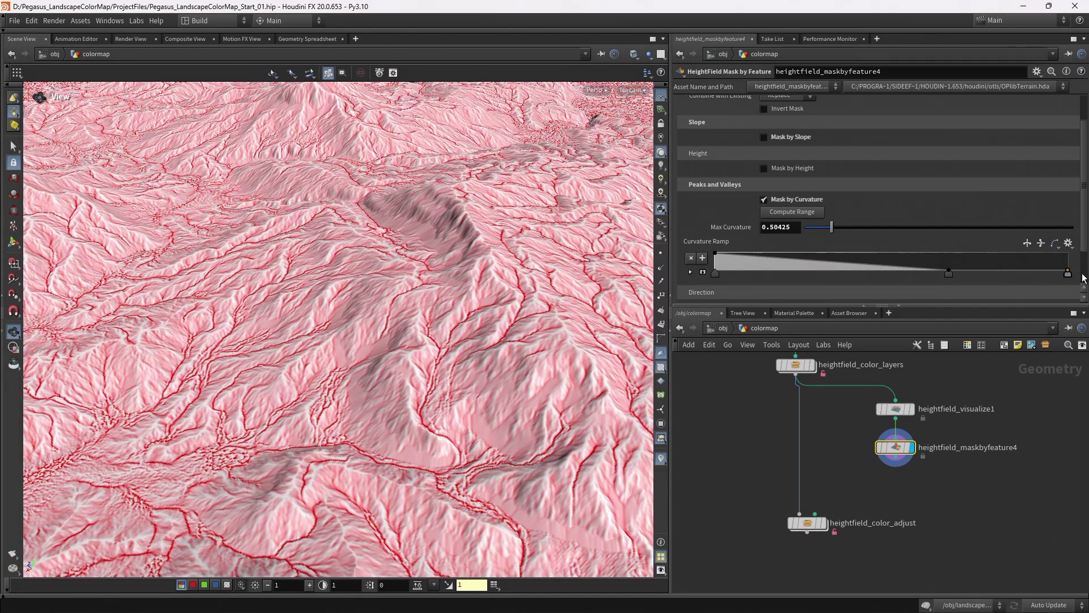
mouse_move(946, 274)
mouse_down()
mouse_move(860, 274)
mouse_move(947, 274)
mouse_up()
drag(737, 274, 769, 272)
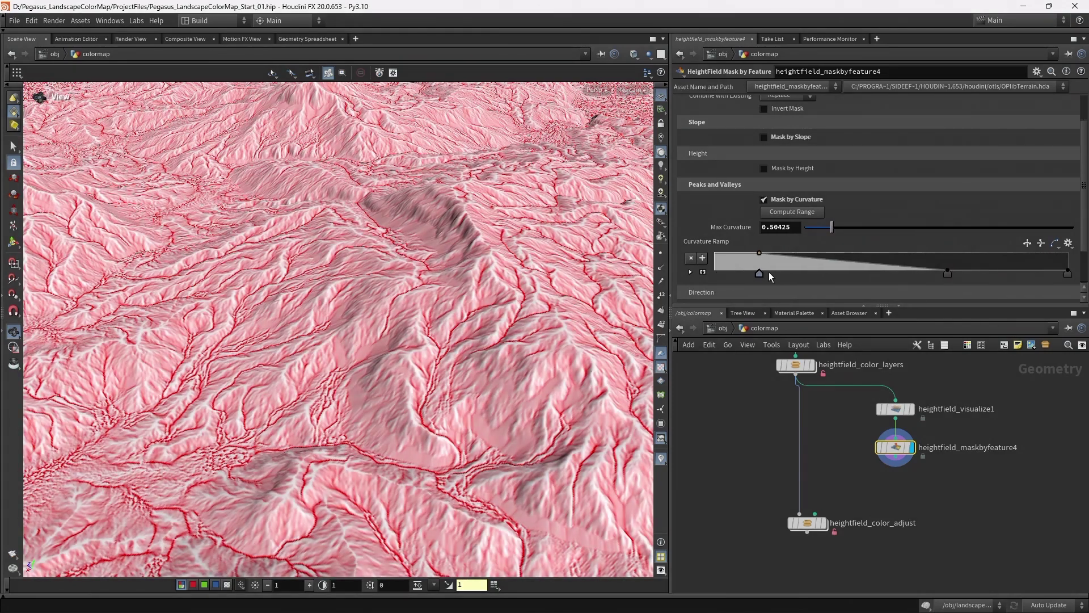
mouse_move(833, 231)
mouse_down()
mouse_move(820, 231)
mouse_move(839, 229)
mouse_up()
drag(769, 272, 734, 272)
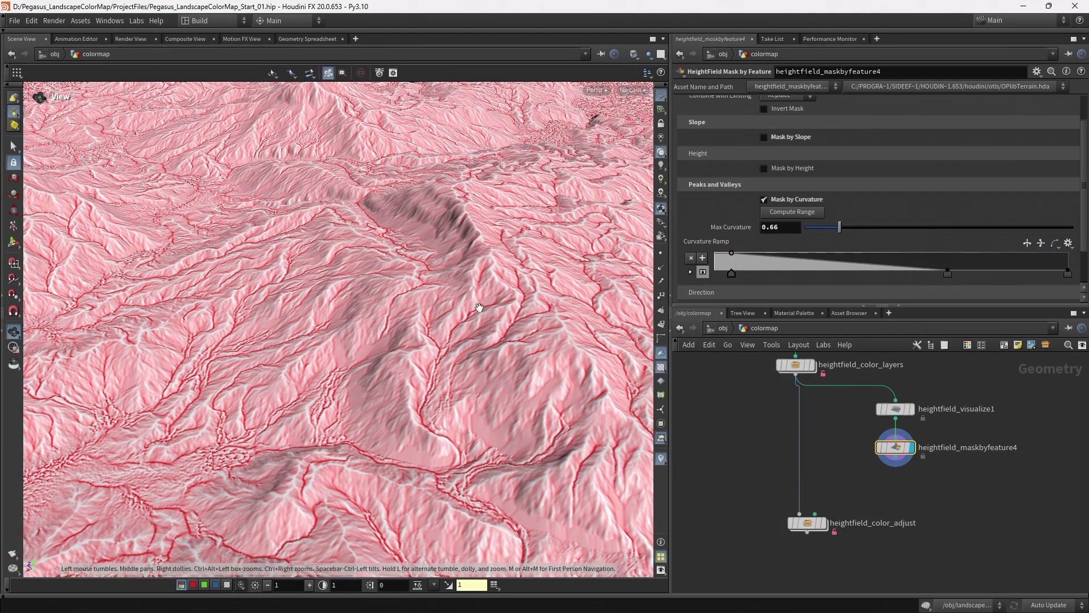
drag(480, 309, 504, 313)
drag(250, 274, 304, 302)
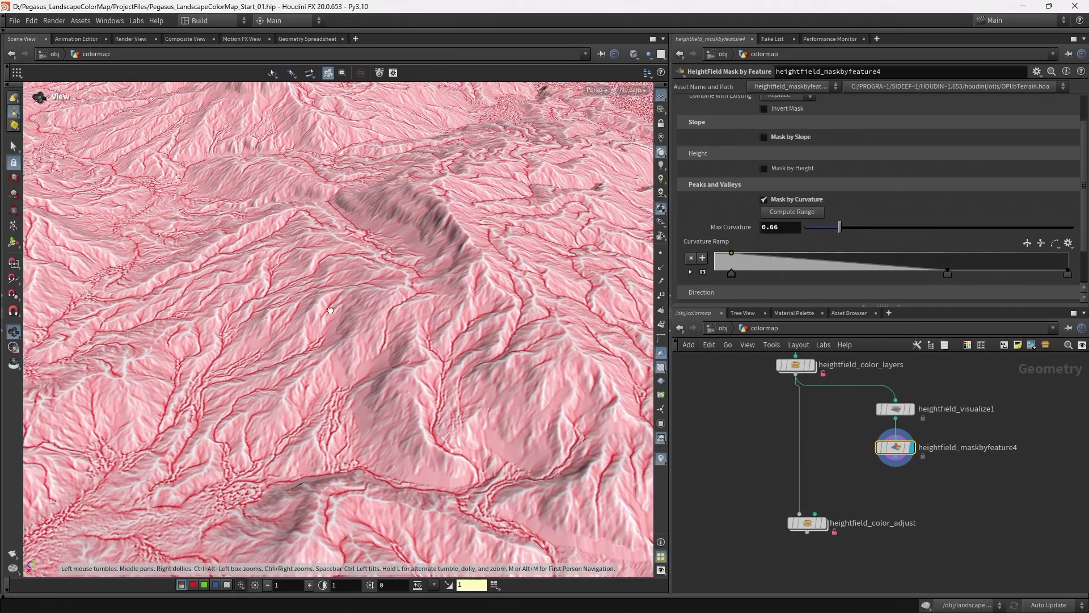
Wire heightfield_maskbyfeature4 into heightfield_color_adjust, display it, and lower Gamma to 0.772
click(895, 463)
click(822, 523)
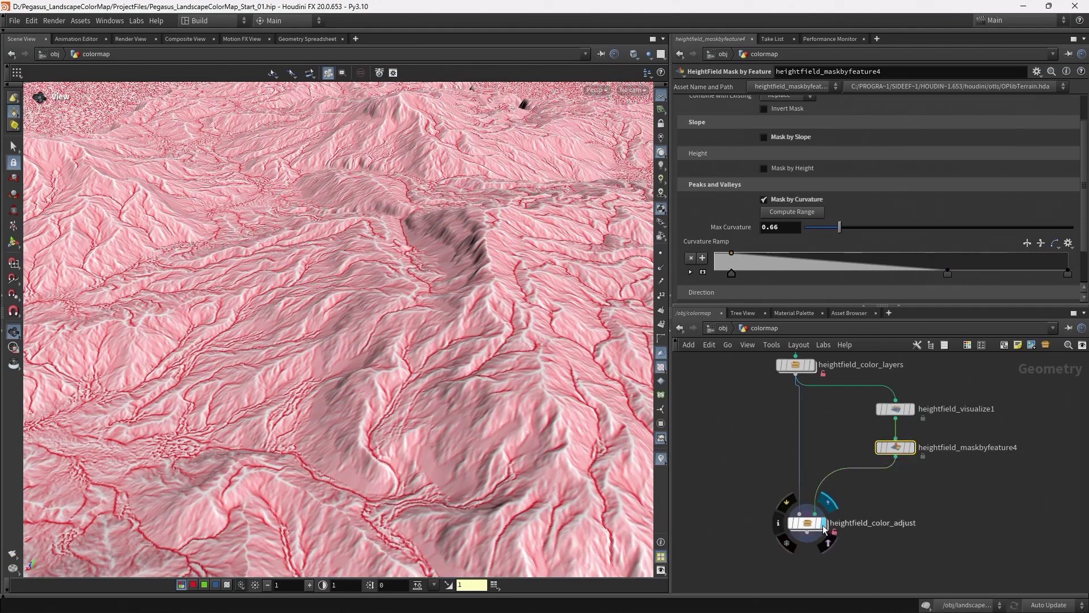
click(807, 522)
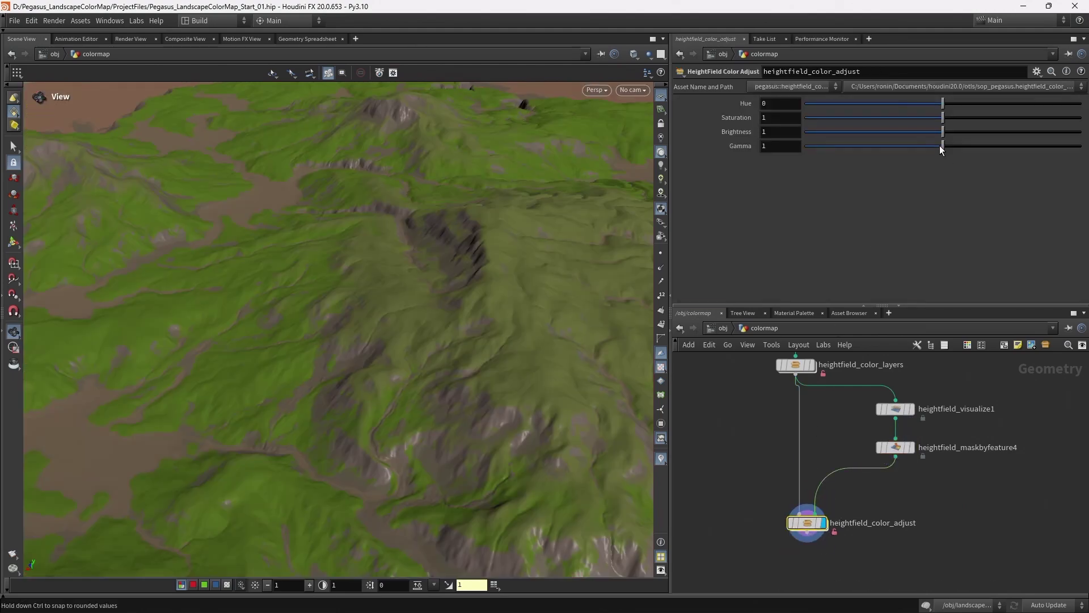
drag(925, 150, 910, 149)
click(662, 139)
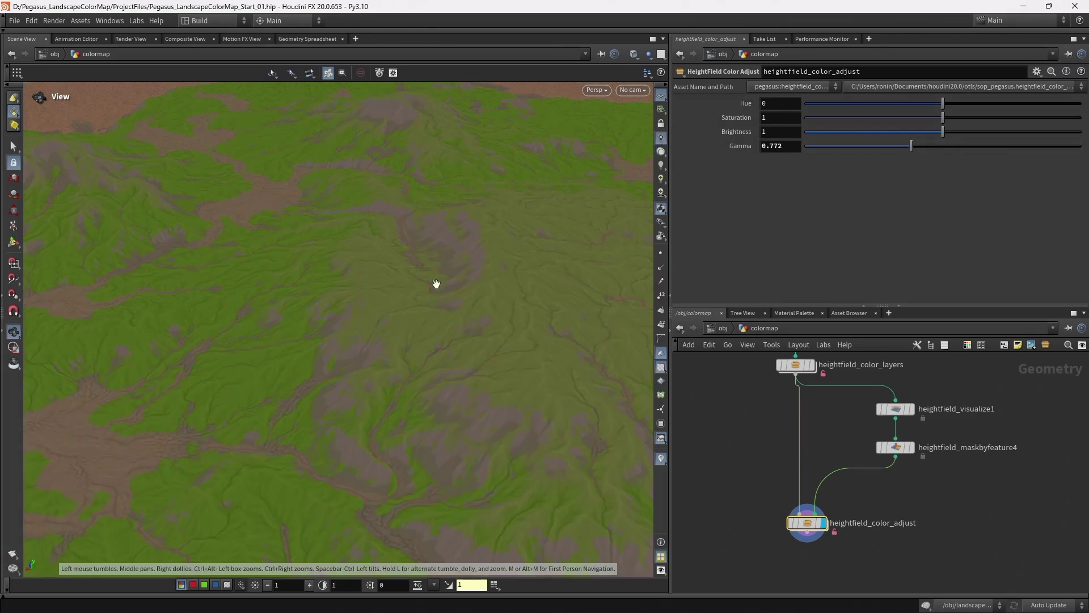
mouse_move(434, 272)
mouse_down()
mouse_move(522, 298)
mouse_move(493, 302)
mouse_up()
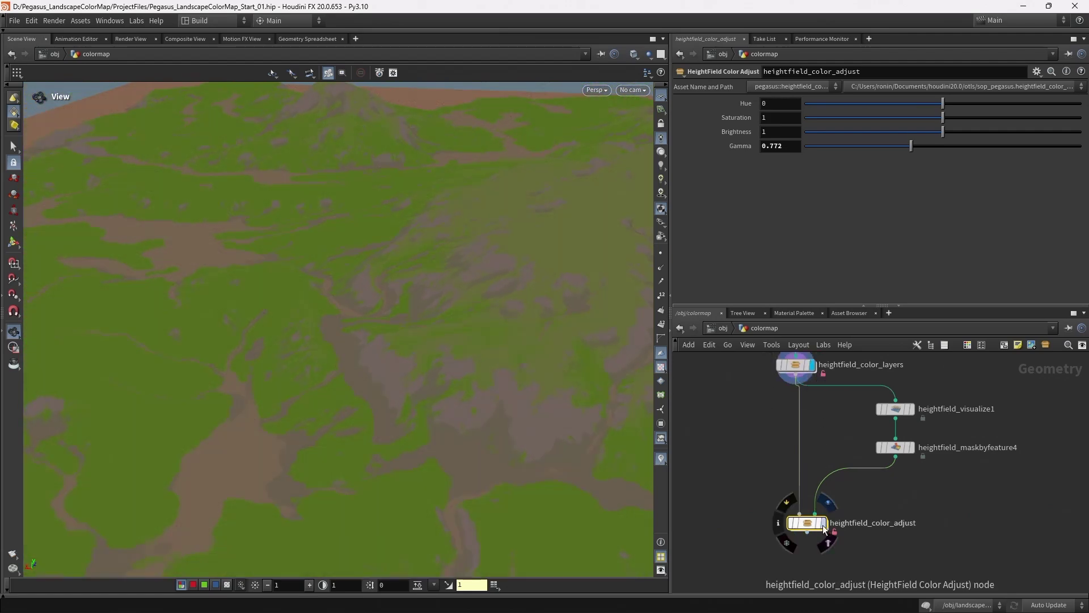
mouse_move(500, 433)
mouse_down()
mouse_move(341, 360)
mouse_move(292, 361)
mouse_move(433, 369)
mouse_up()
drag(437, 328, 502, 320)
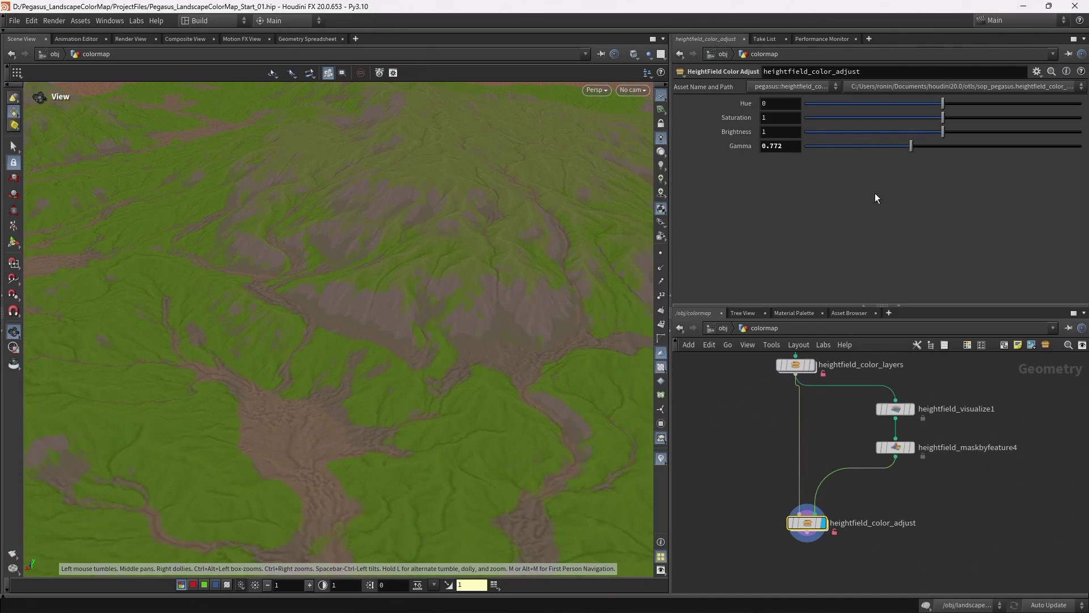
drag(815, 531, 803, 522)
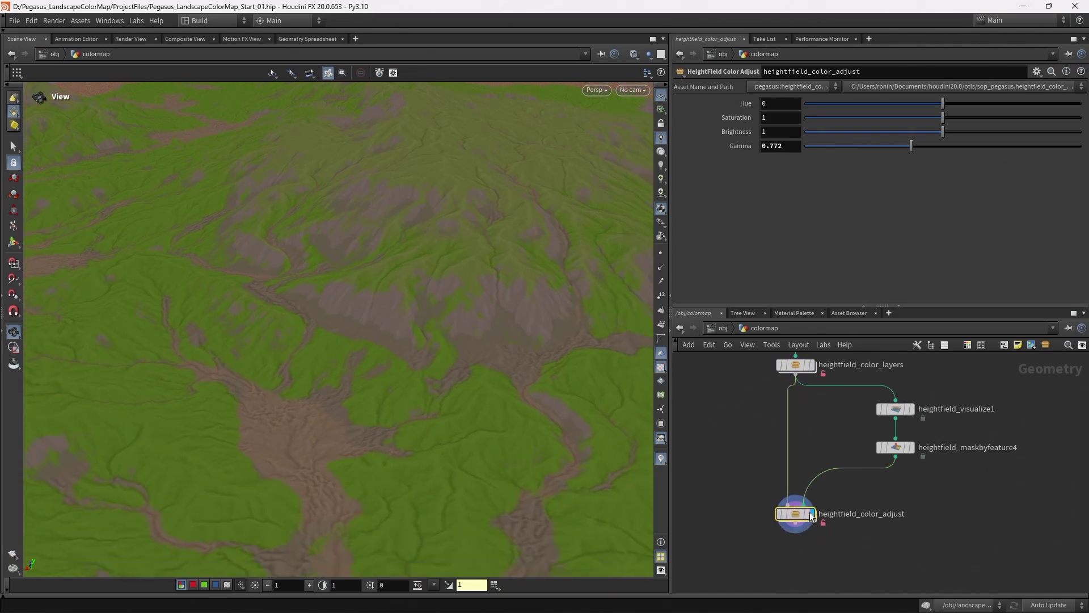
Add a separator to the colour-adjust asset's parameter interface
click(1037, 71)
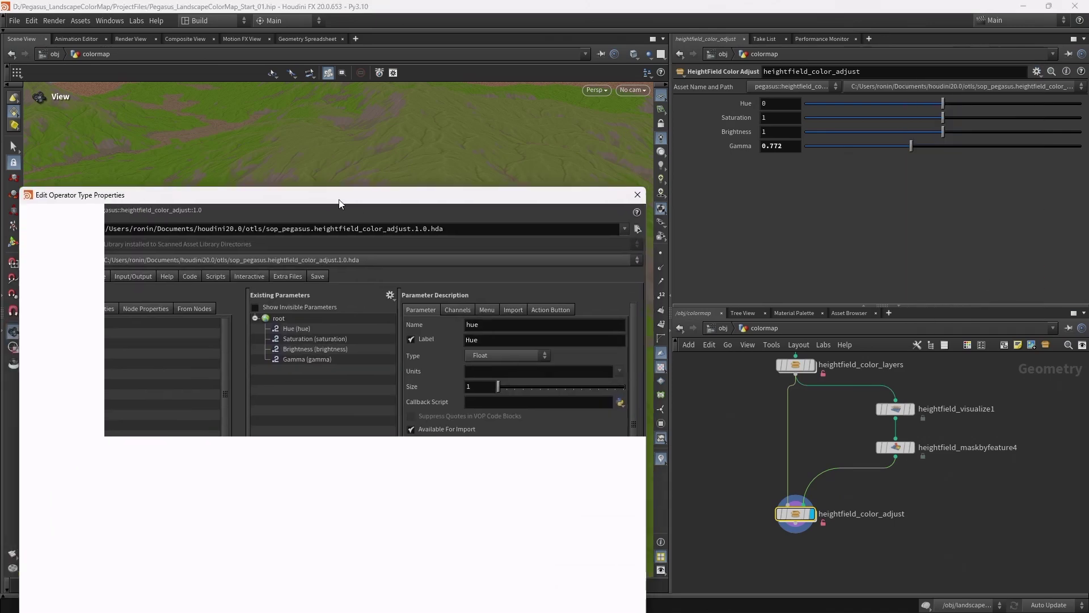
drag(234, 376, 355, 122)
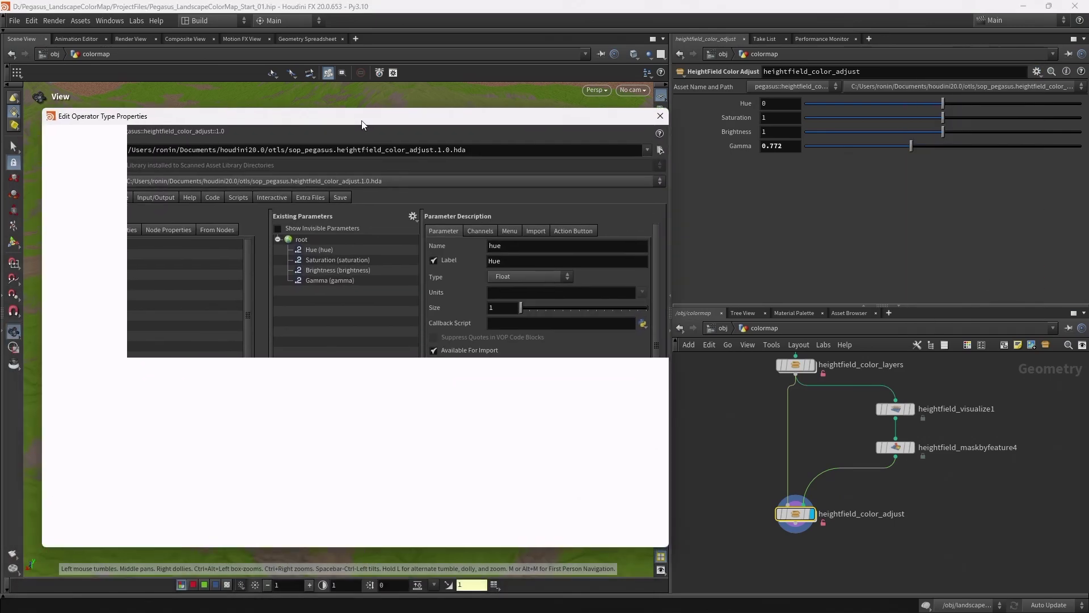
scroll(149, 426, down, 5)
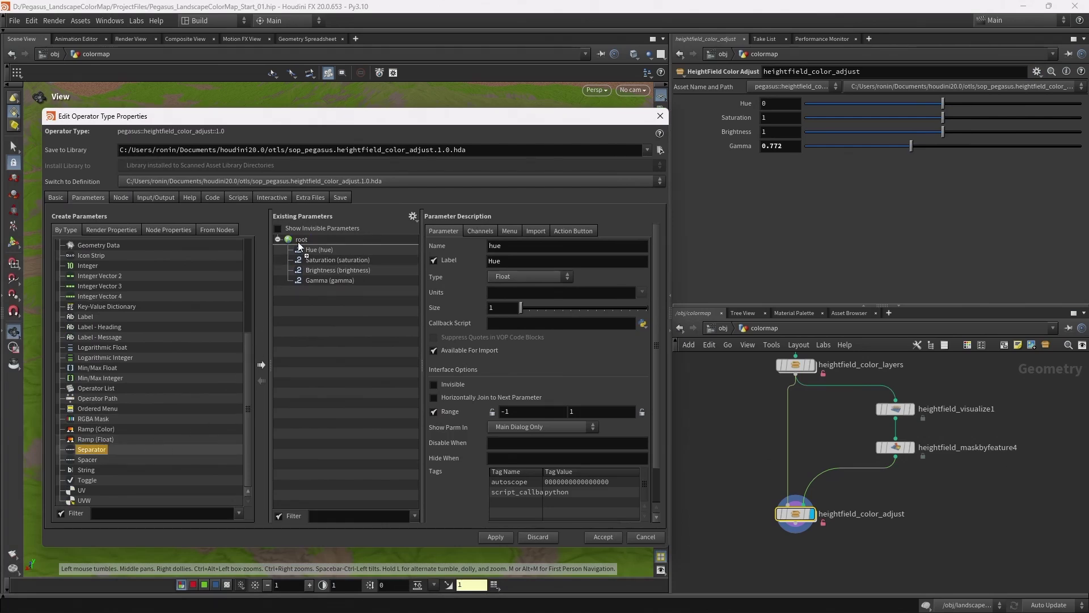
drag(92, 448, 299, 241)
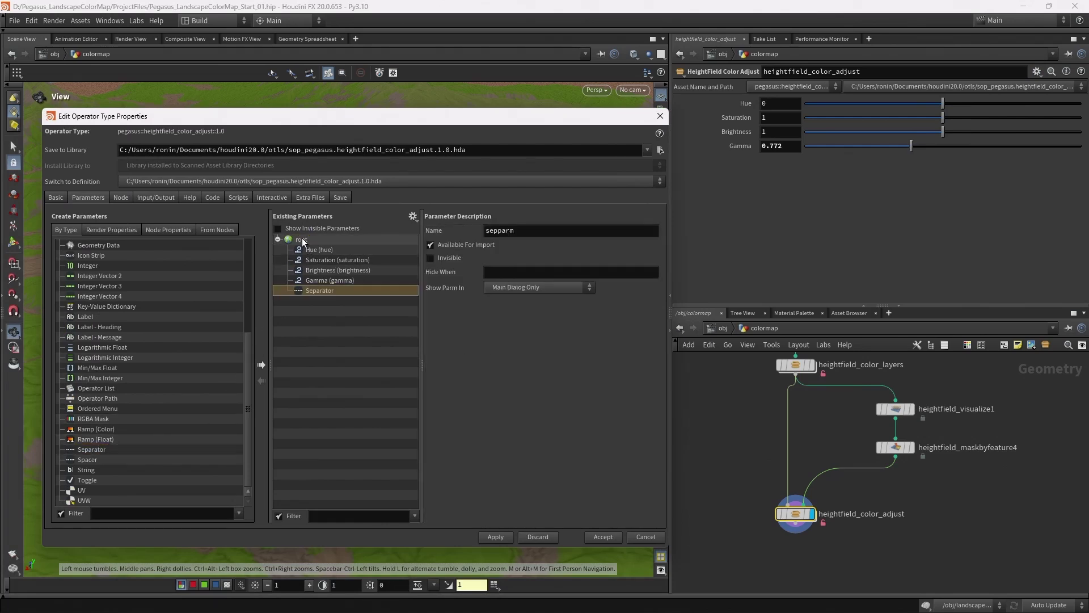
Promote heightfield_layer1's Mask Strength onto the asset interface and apply
double_click(797, 515)
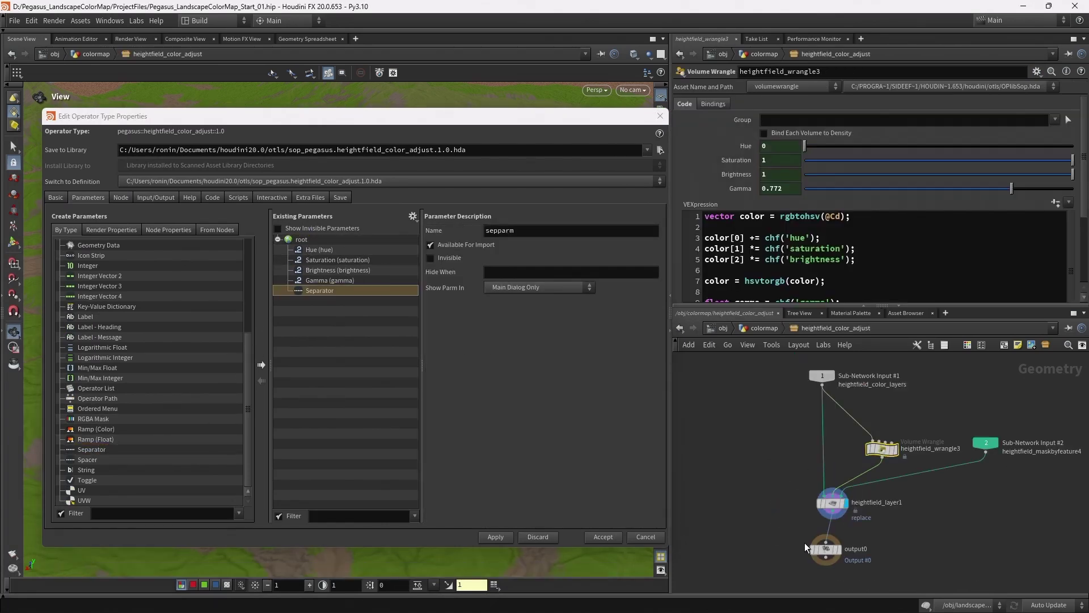
drag(787, 487, 882, 521)
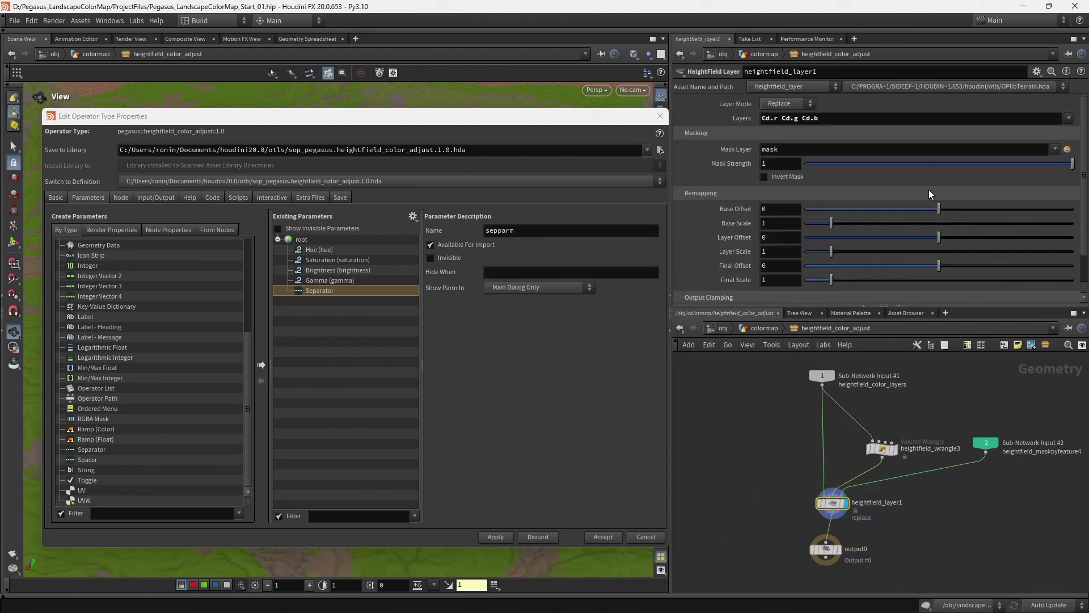
drag(726, 165, 709, 185)
drag(303, 241, 304, 243)
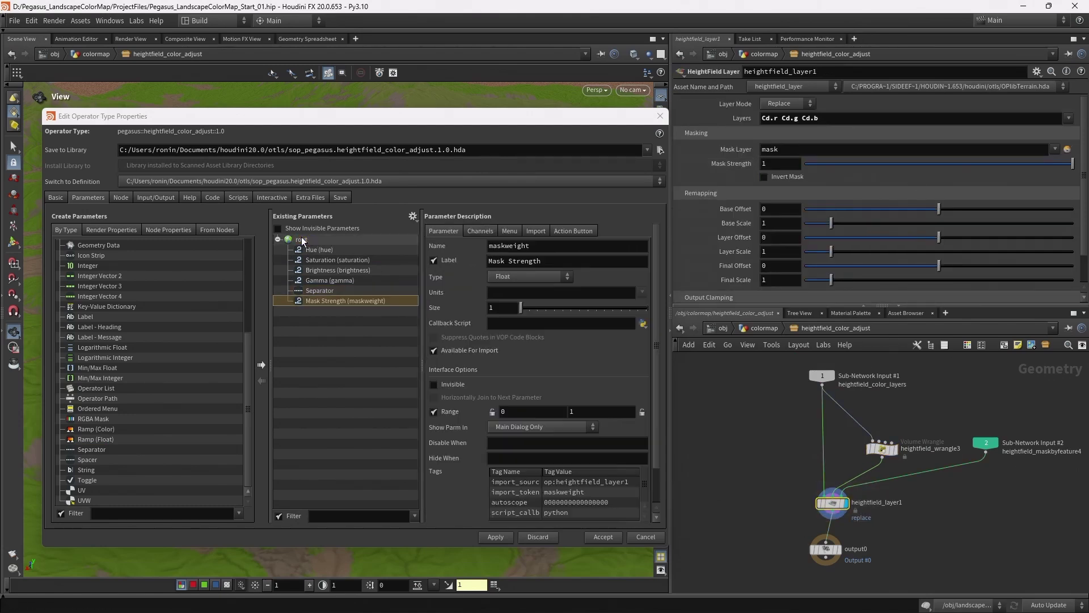
click(493, 536)
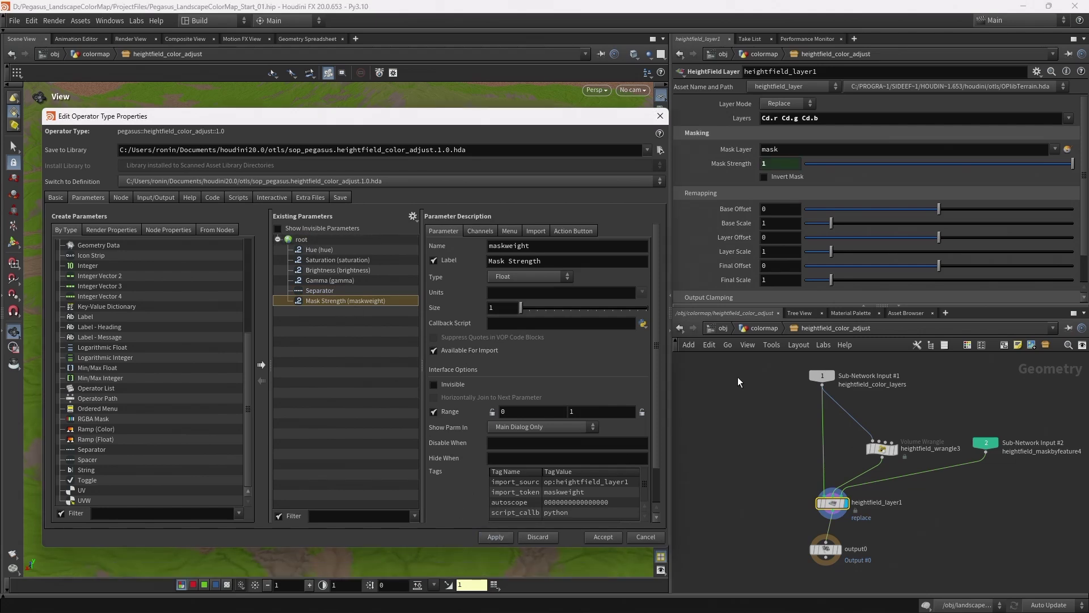
Relabel the promoted parameter Strength and close the type properties editor
click(756, 329)
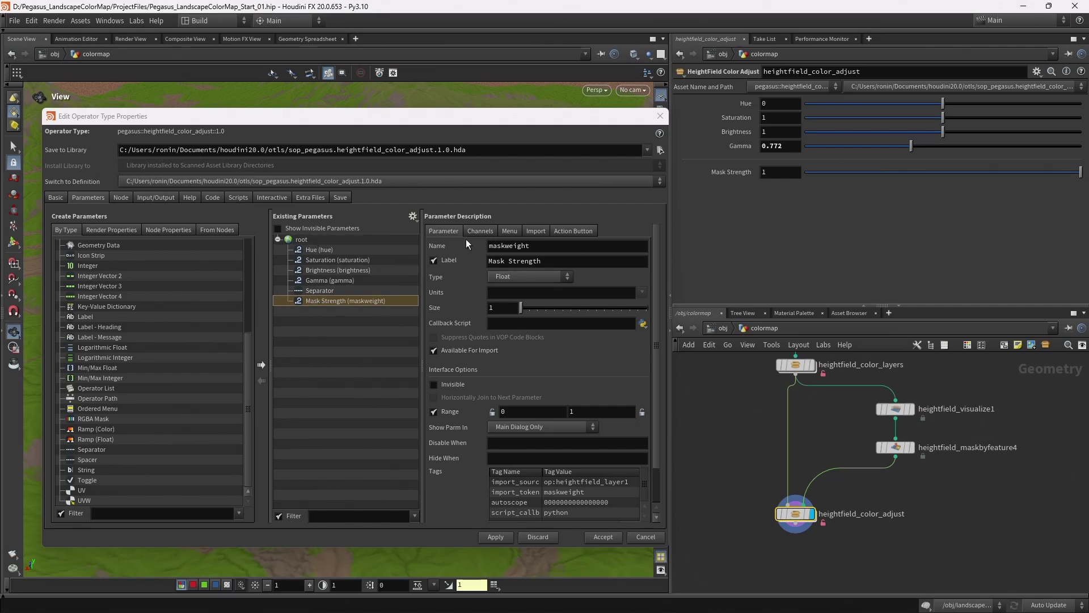
drag(507, 261, 488, 262)
key(BackSpace)
click(500, 537)
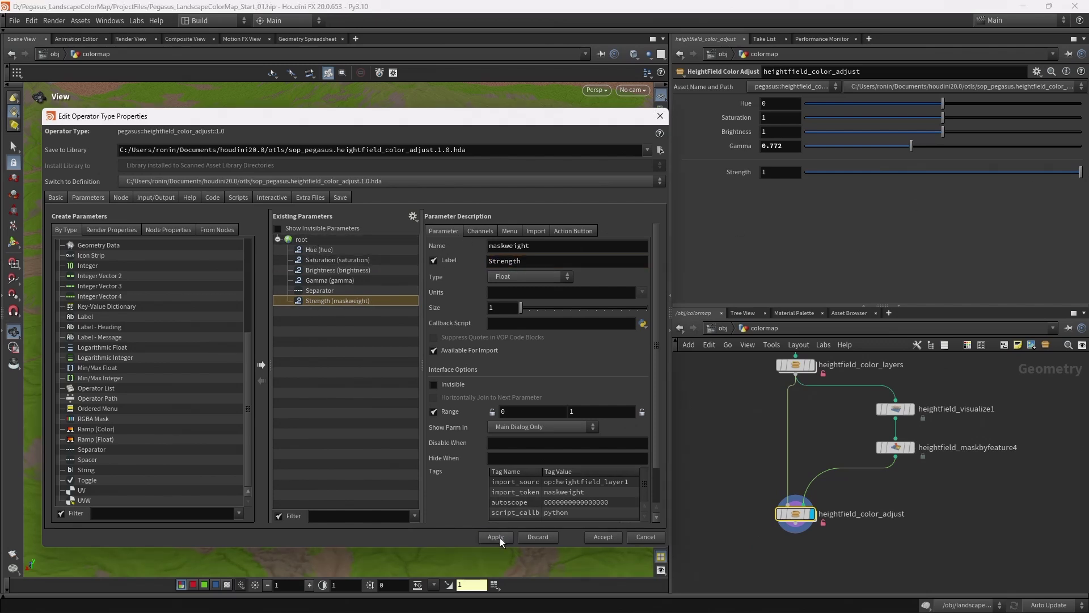
click(659, 116)
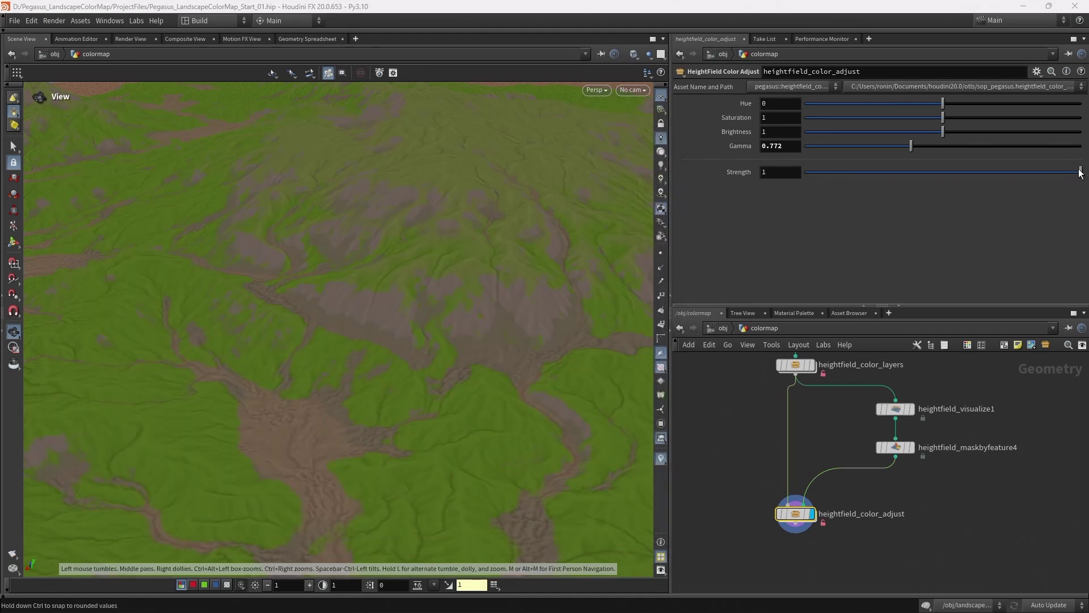
drag(1079, 172, 873, 170)
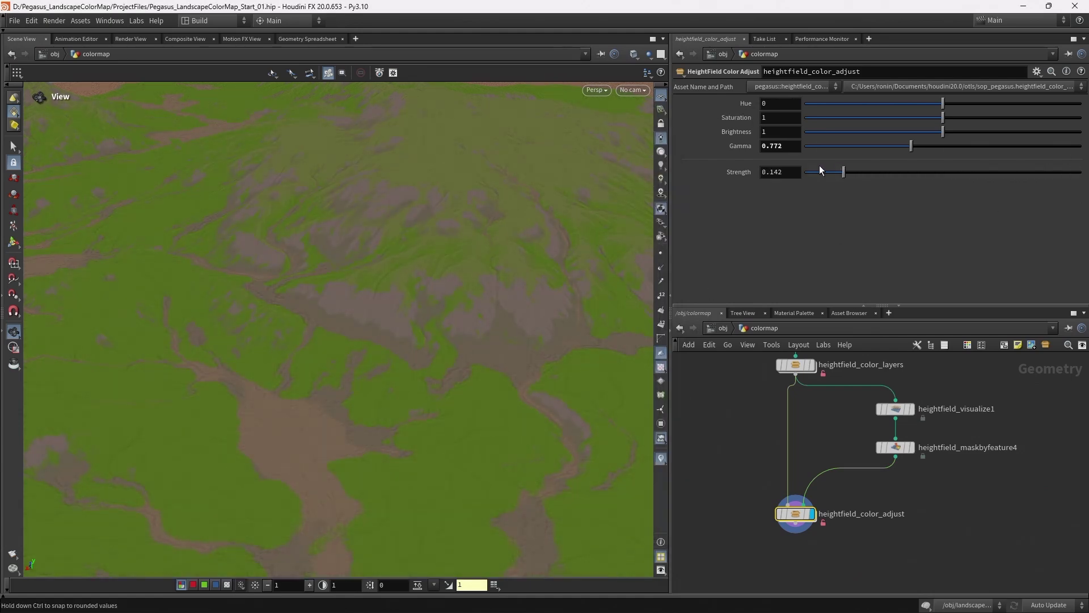
mouse_move(923, 167)
mouse_down()
mouse_move(742, 172)
mouse_move(1080, 174)
mouse_up()
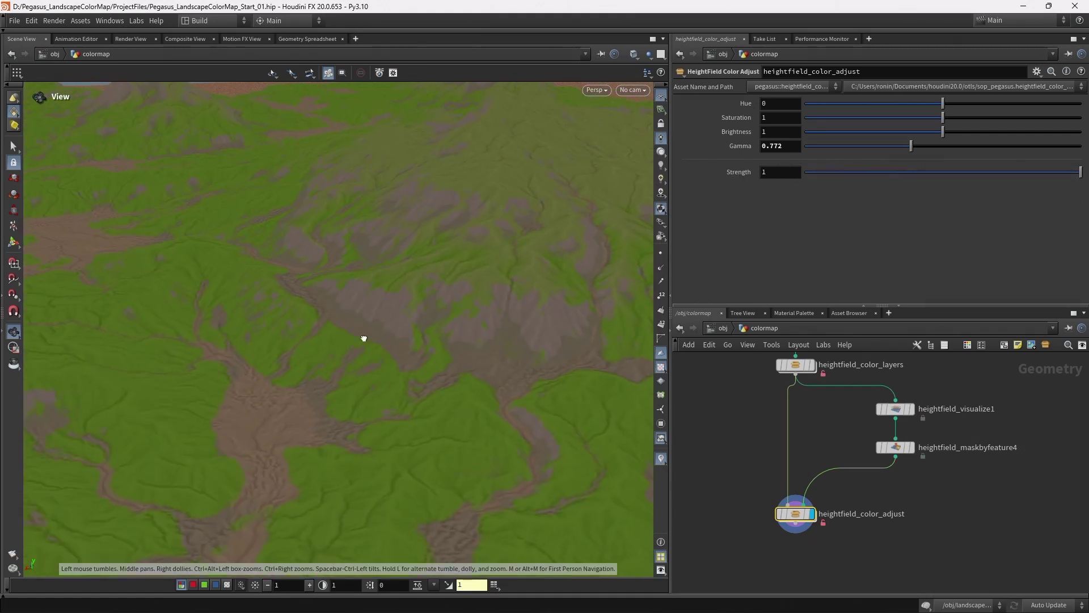
Save the updated heightfield_color_adjust node type
middle_drag(934, 523, 938, 431)
right_click(807, 423)
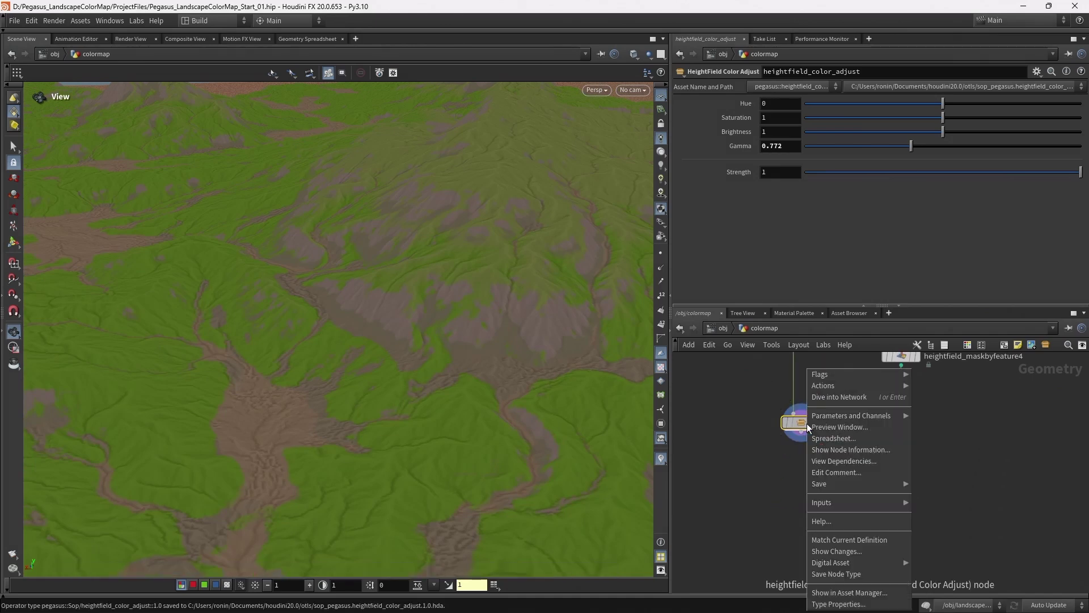
click(842, 574)
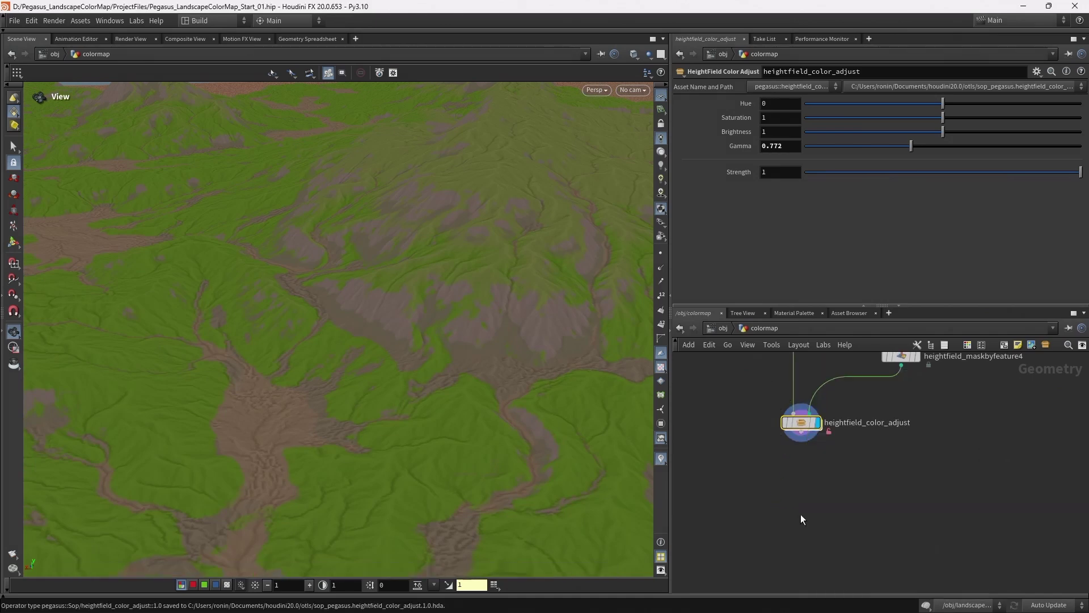
right_click(806, 424)
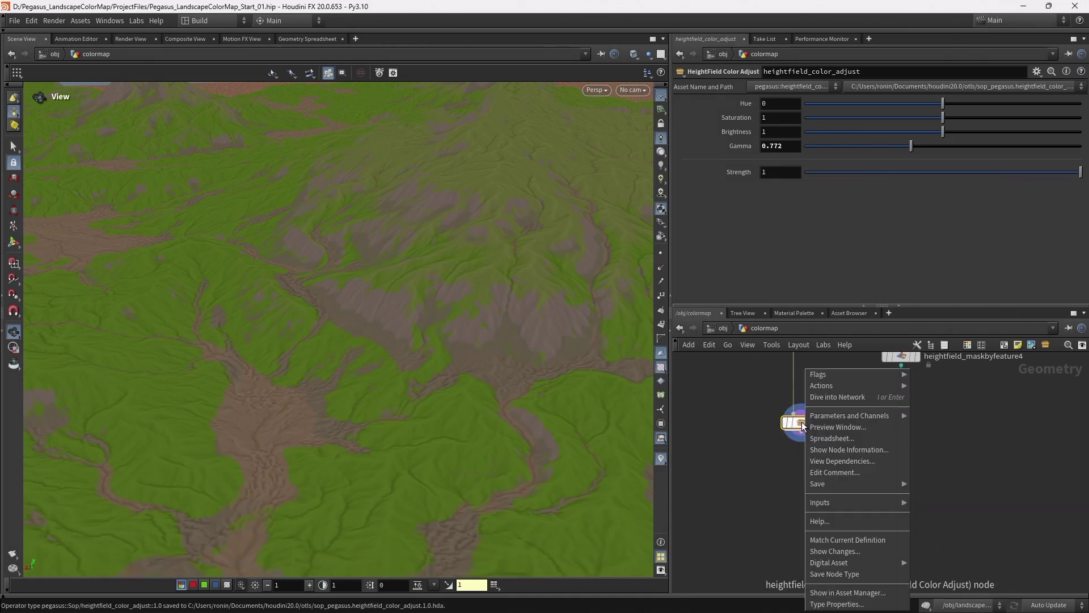
click(780, 480)
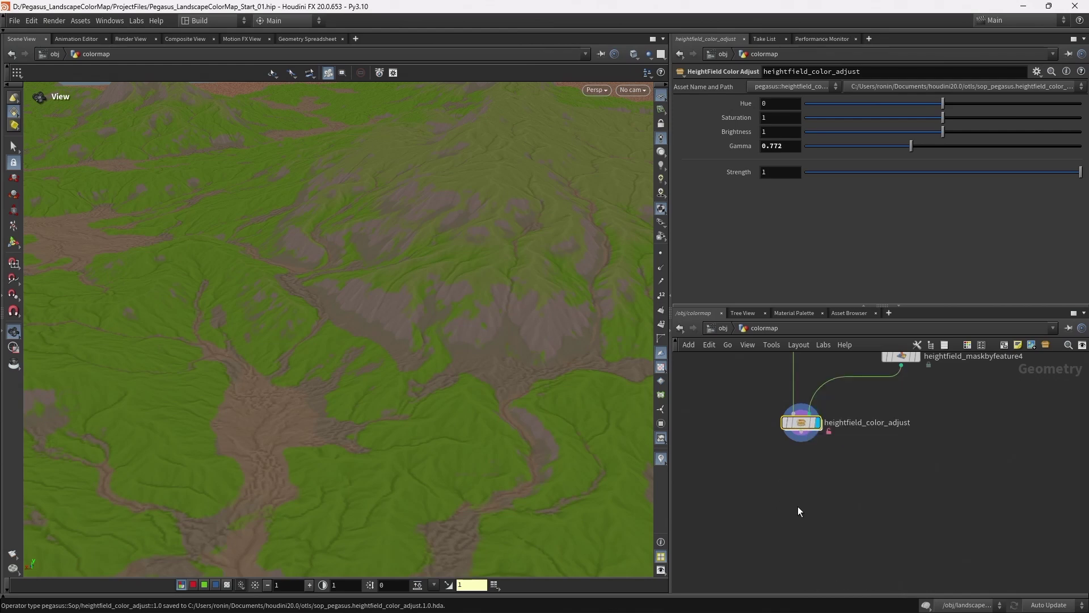
Add a second HeightField Color Adjust node below the first and display it
key(Tab)
text(hf c)
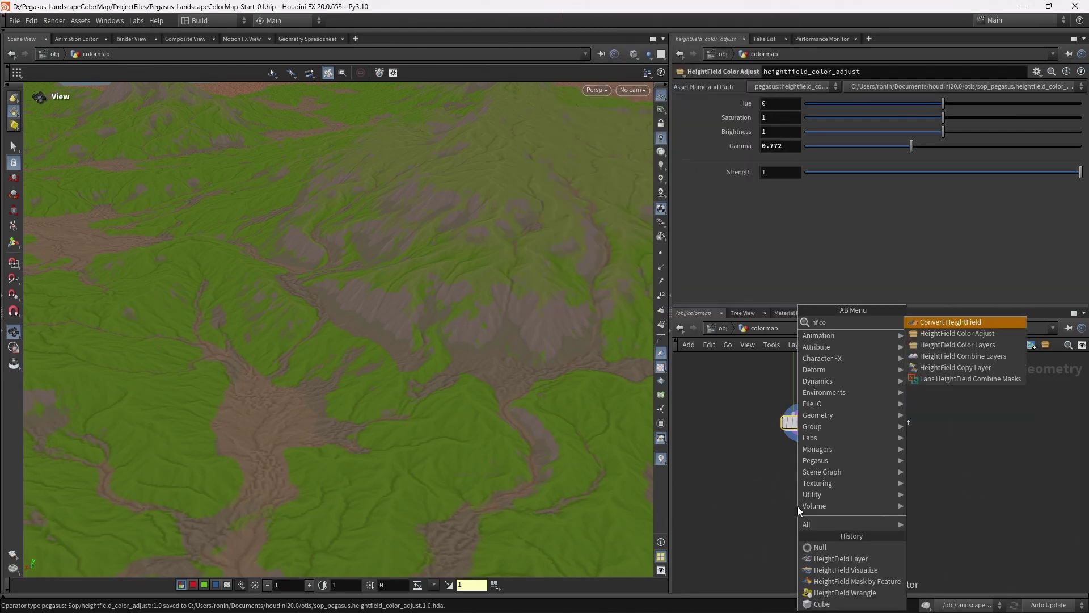
text(olor)
key(Return)
click(798, 506)
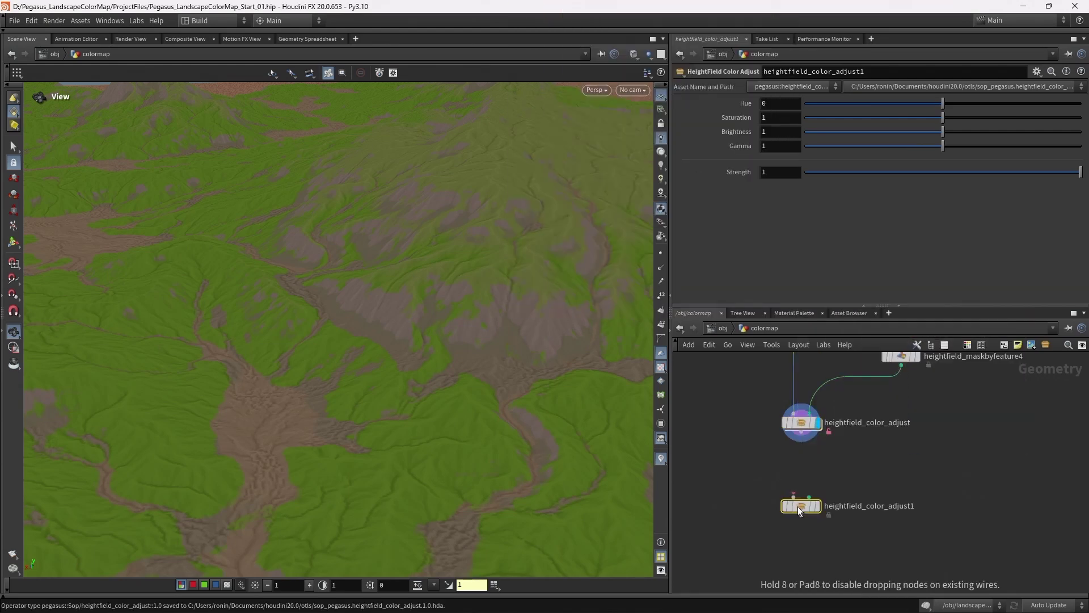
click(816, 506)
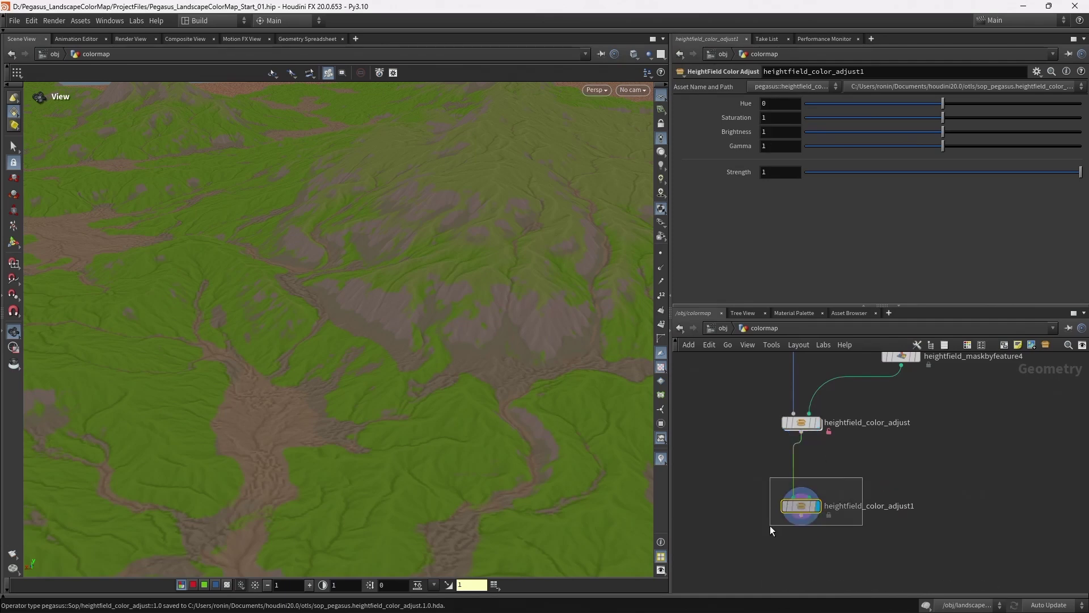
Duplicate heightfield_maskbyfeature4 as heightfield_maskbyfeature5 and display it
click(890, 385)
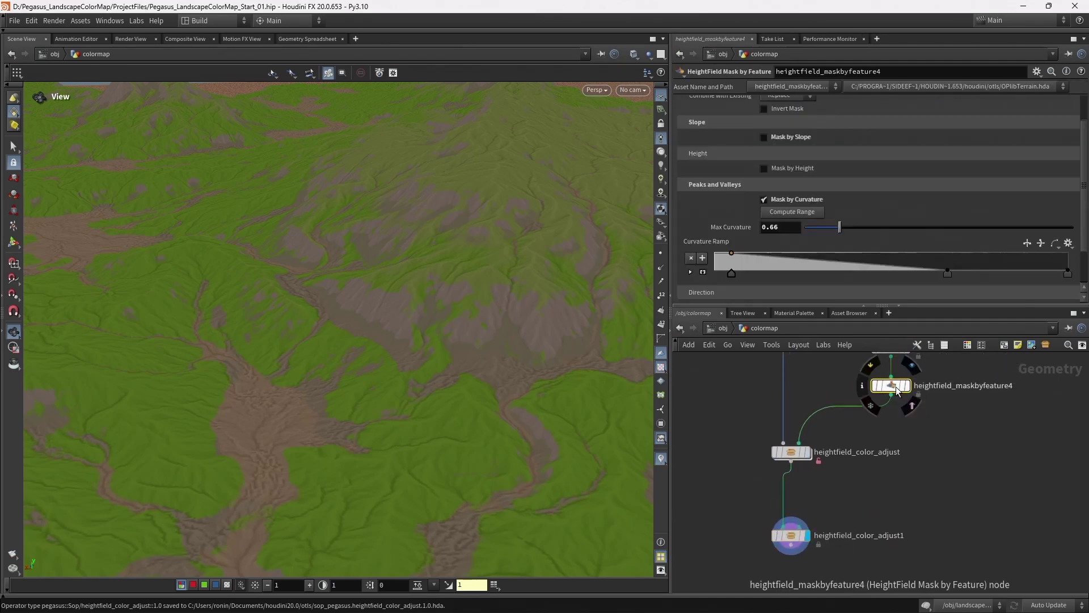
key(Tab)
key(Return)
click(899, 496)
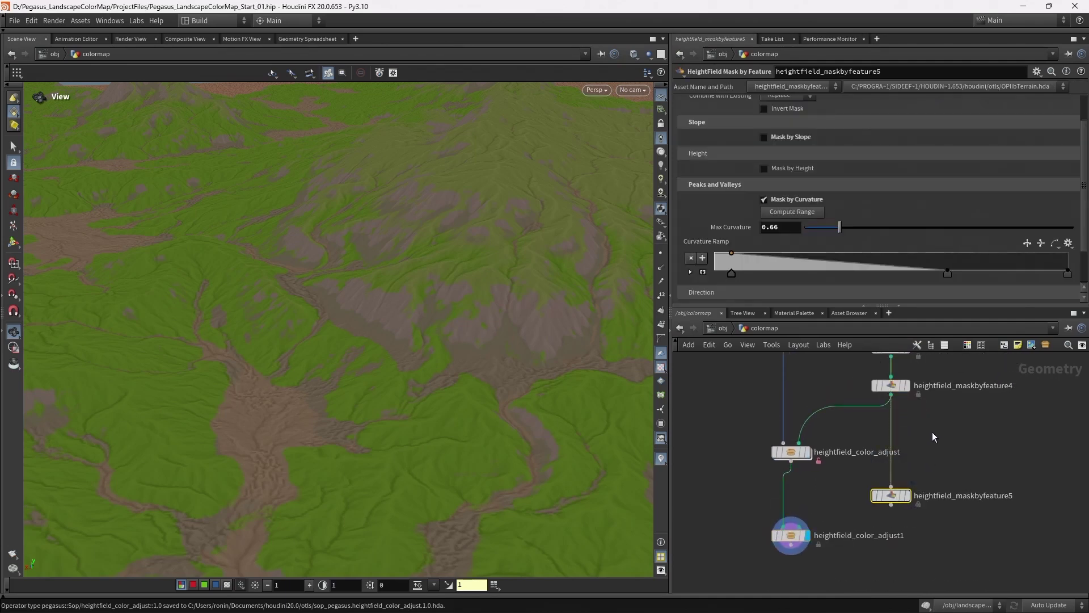
mouse_move(891, 495)
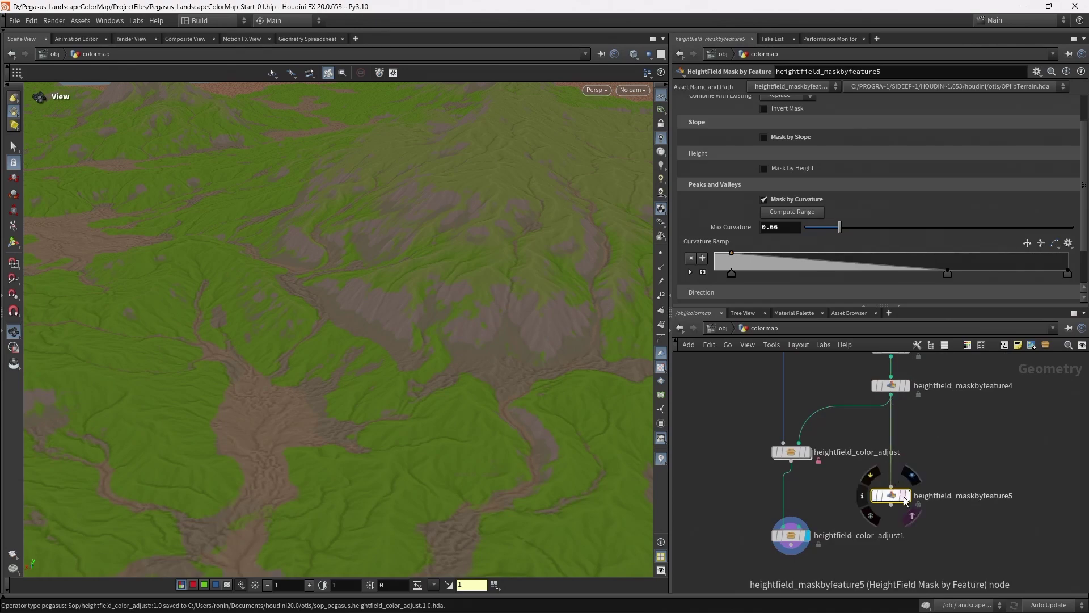
click(907, 498)
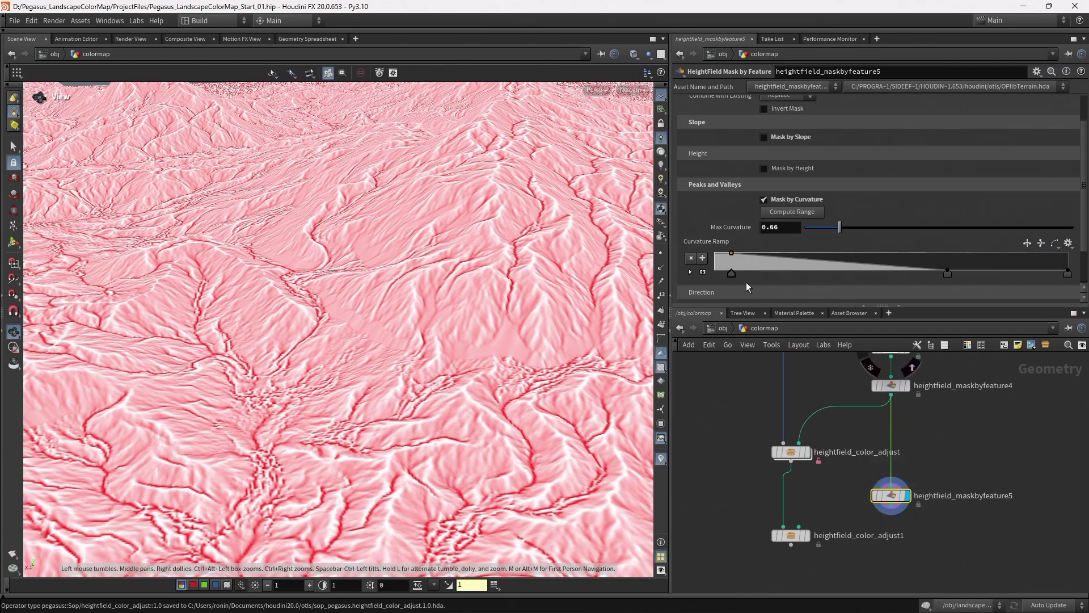
Reshape the falloff to isolate ridges, set Max Curvature 1.14, and wire it to heightfield_color_adjust1
drag(730, 273, 1068, 274)
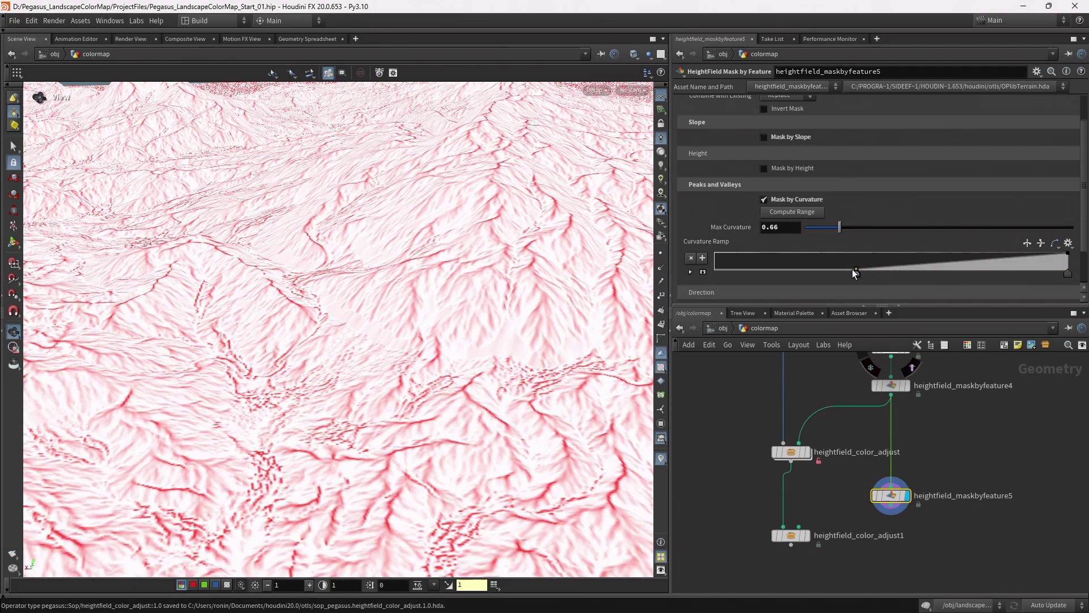
mouse_move(948, 273)
mouse_down()
mouse_move(881, 272)
mouse_move(933, 274)
mouse_up()
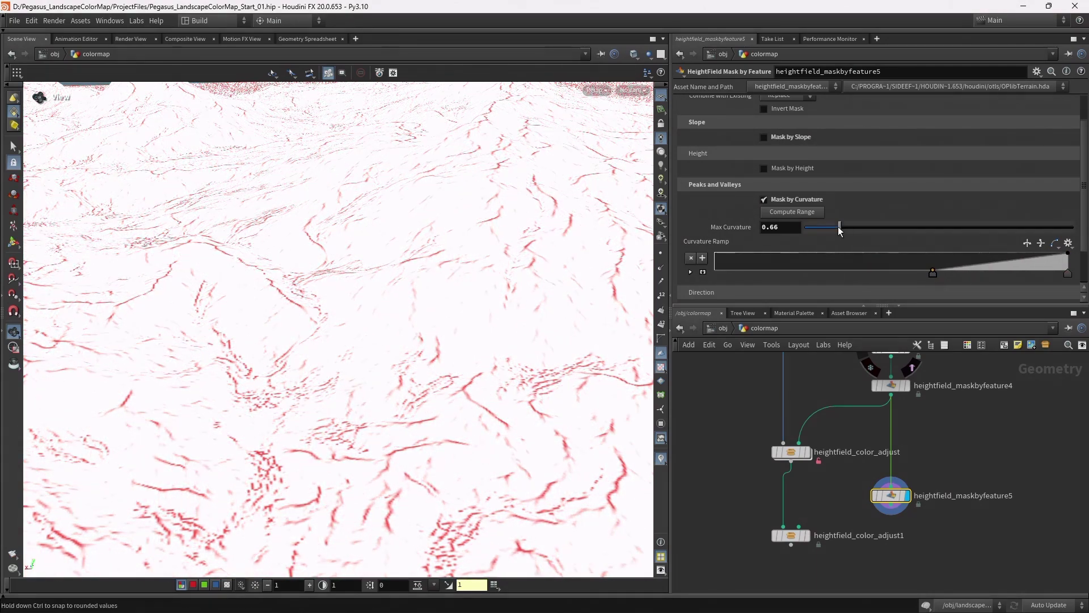
drag(839, 228, 817, 228)
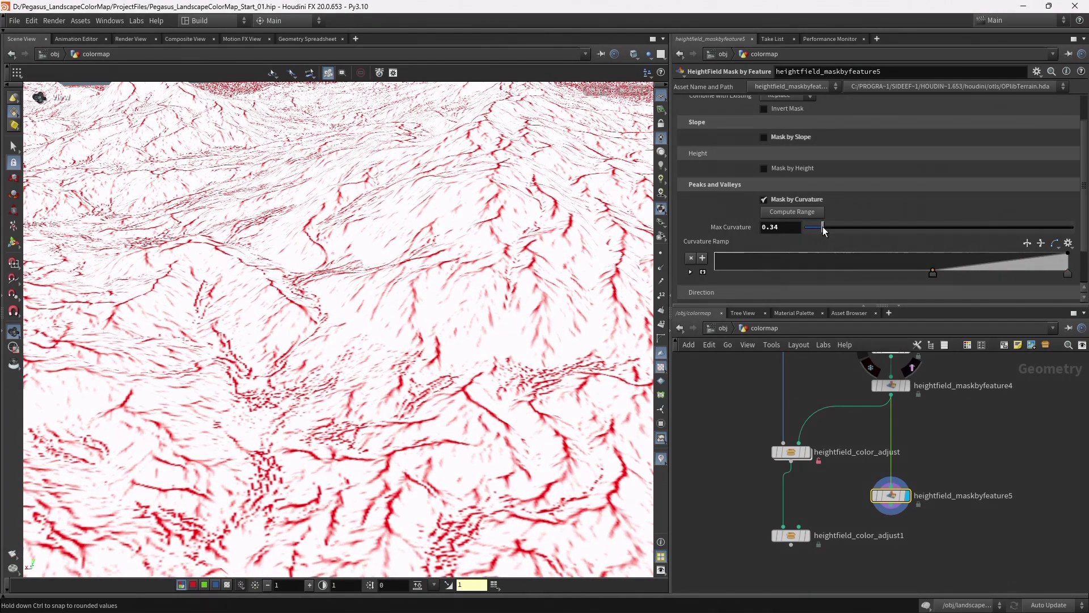
mouse_move(933, 274)
mouse_down()
mouse_move(835, 279)
mouse_move(856, 279)
mouse_up()
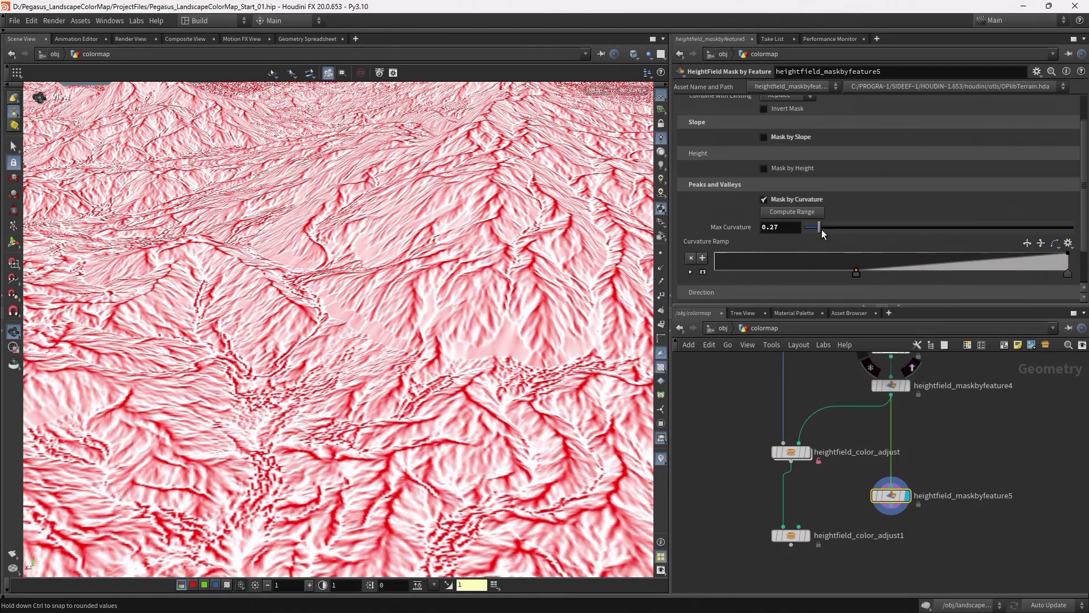
mouse_move(821, 229)
mouse_down()
mouse_move(866, 239)
mouse_move(928, 276)
mouse_move(893, 276)
mouse_up()
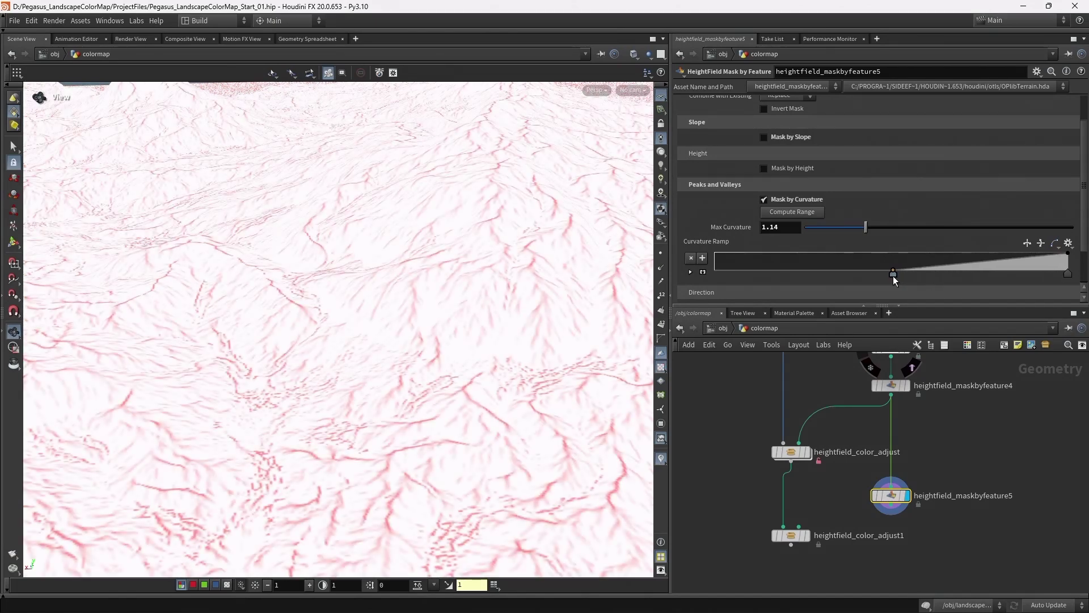
middle_drag(871, 497, 890, 436)
click(911, 450)
Mask heightfield_color_adjust1 with the ridge mask, display it, and set Saturation 0.817, Brightness 1.24
click(832, 466)
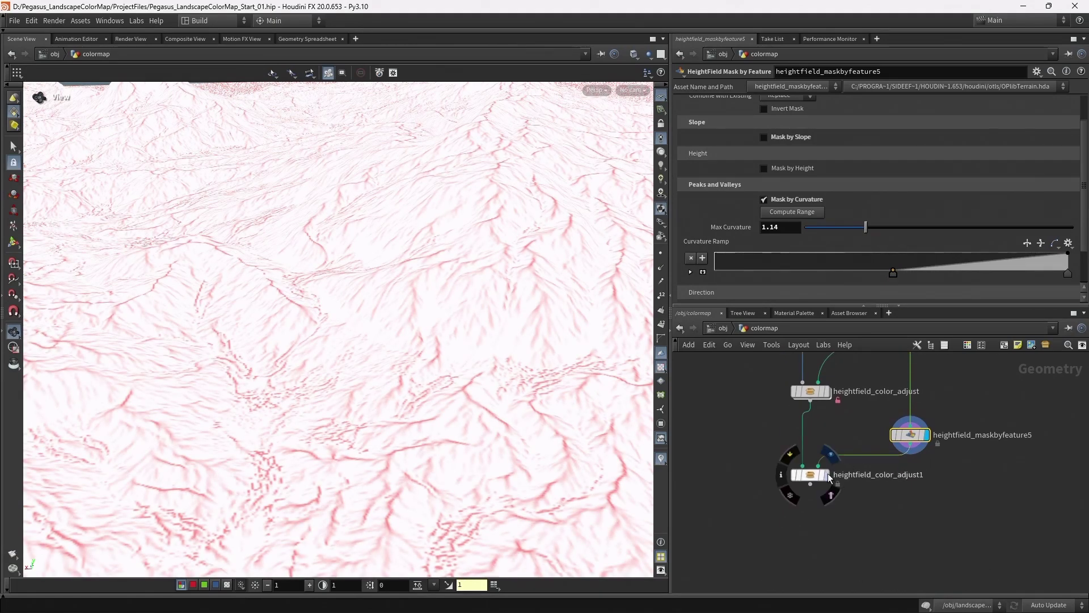
click(824, 473)
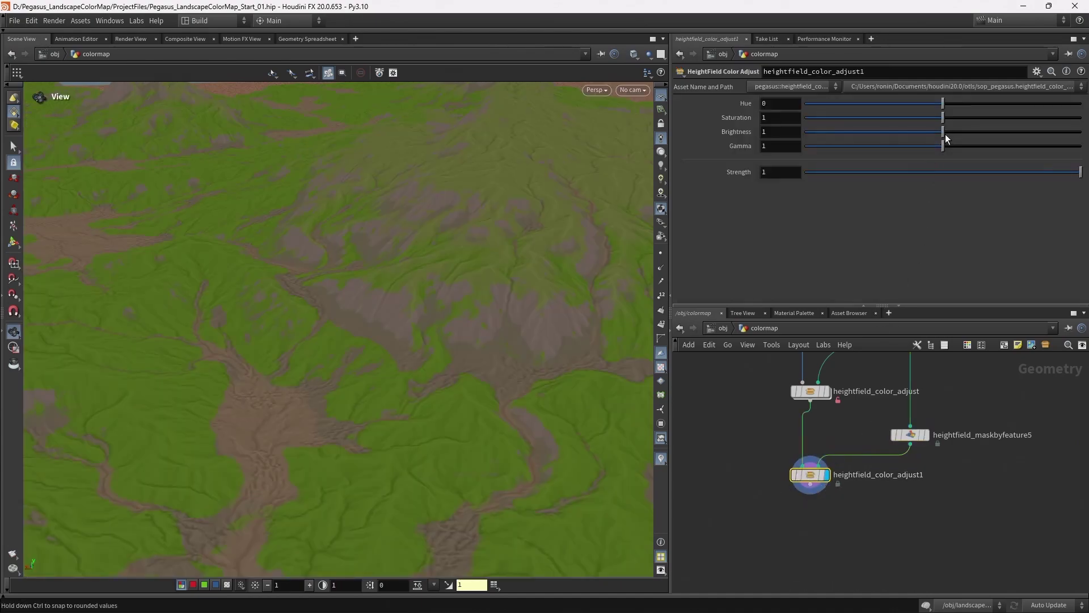
mouse_move(943, 130)
mouse_down()
mouse_move(954, 132)
mouse_move(918, 121)
mouse_up()
Bypass heightfield_color_adjust and orbit the terrain to compare the ridge adjustment
drag(756, 357, 857, 422)
key(b)
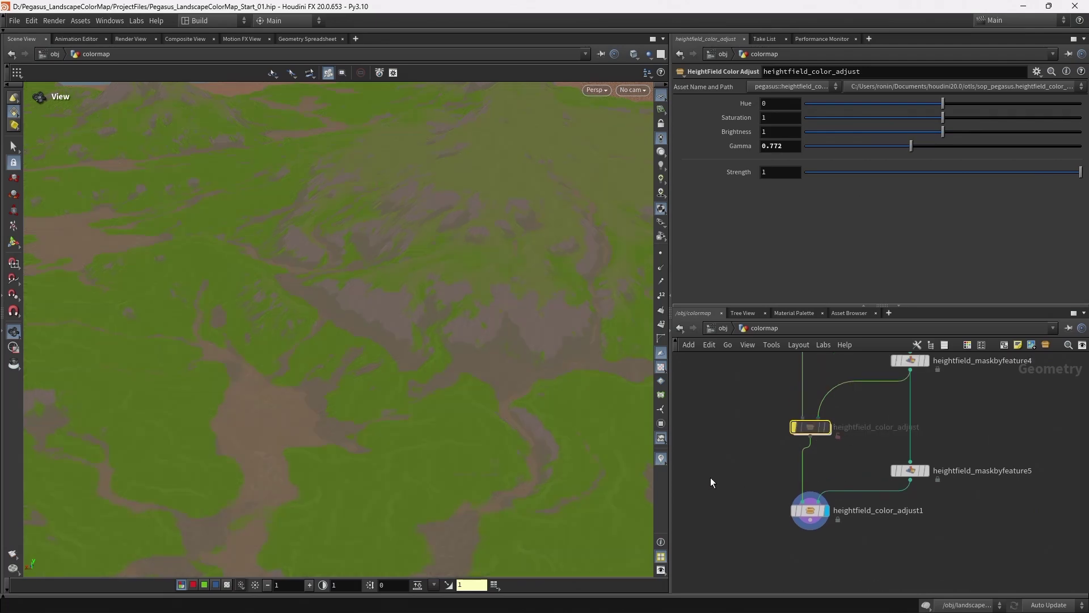
click(810, 510)
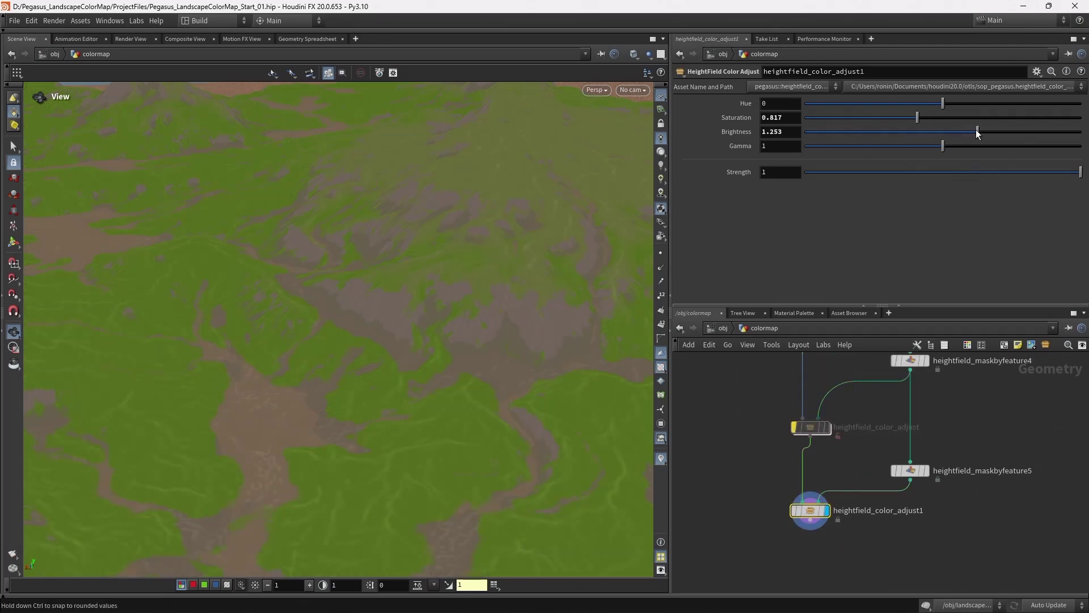
mouse_move(357, 339)
mouse_down()
mouse_move(451, 334)
mouse_move(315, 377)
mouse_up()
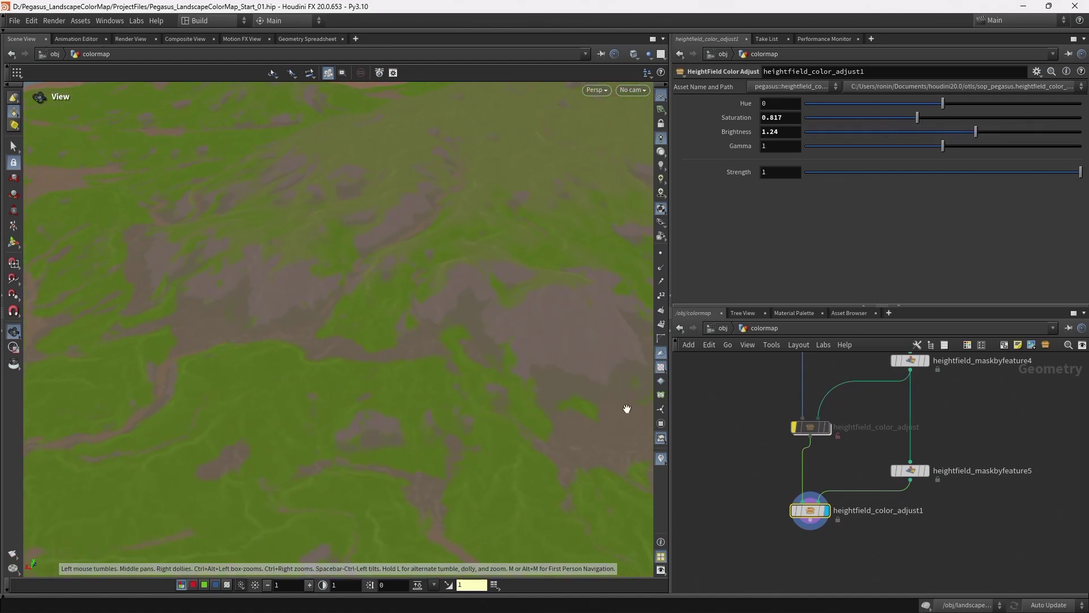
drag(777, 389, 862, 461)
Re-enable heightfield_color_adjust and compare the unadjusted colour layers with the adjusted terrain
key(b)
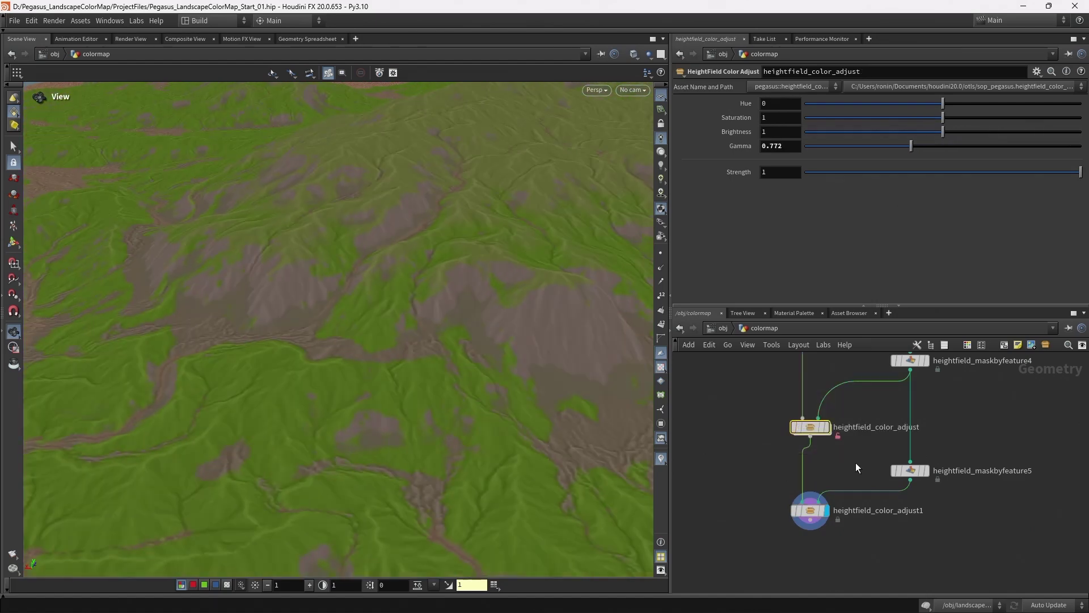
middle_drag(735, 429, 746, 448)
mouse_move(595, 391)
mouse_down()
mouse_move(437, 349)
mouse_move(457, 348)
mouse_move(426, 352)
mouse_up()
middle_drag(851, 353, 835, 397)
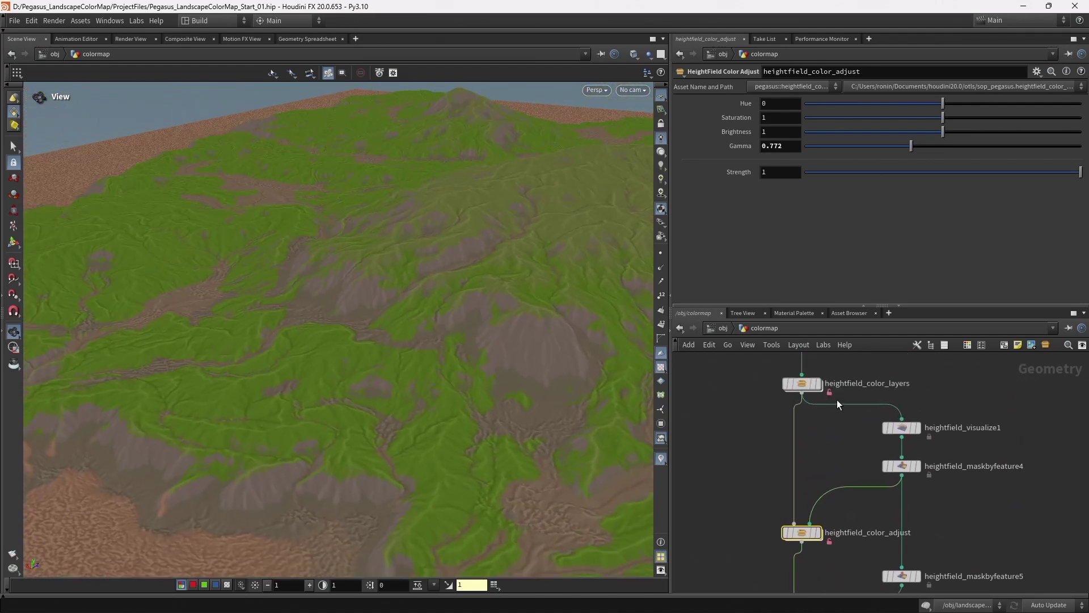
click(818, 382)
middle_drag(835, 536, 825, 406)
alt+drag(811, 402, 811, 486)
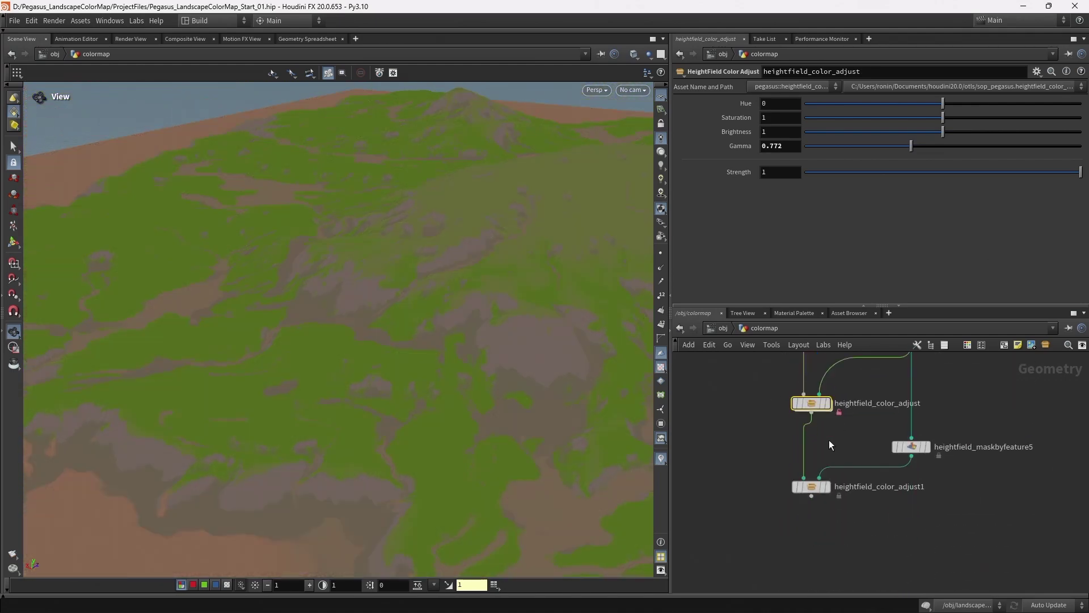
click(828, 488)
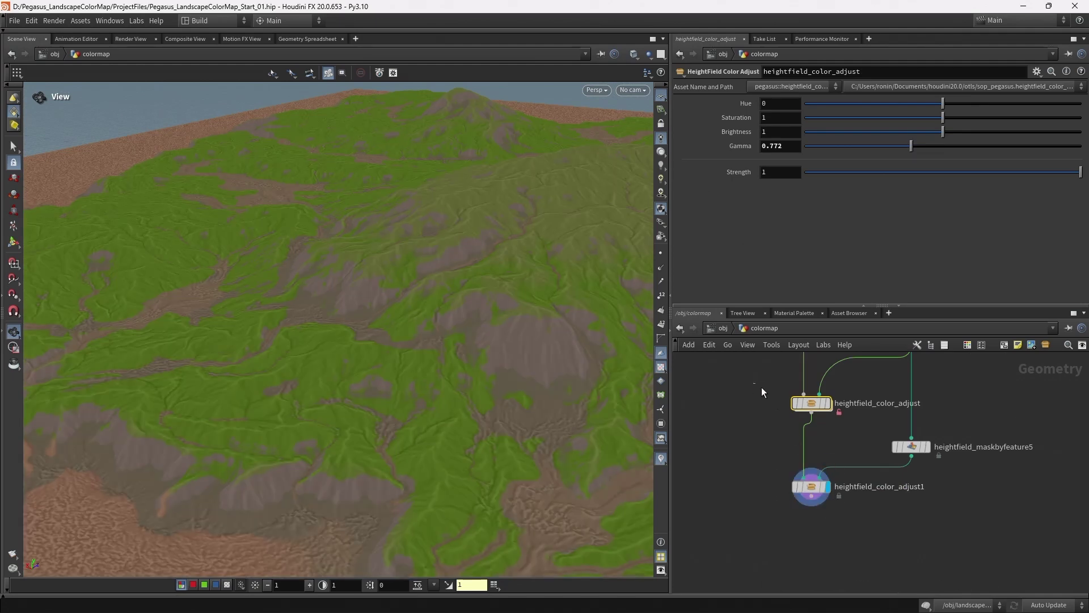
Set cavity Strength 0.764, reshape maskbyfeature4's Curvature Ramp, and lower the ridge pass Strength
drag(1079, 171, 1042, 174)
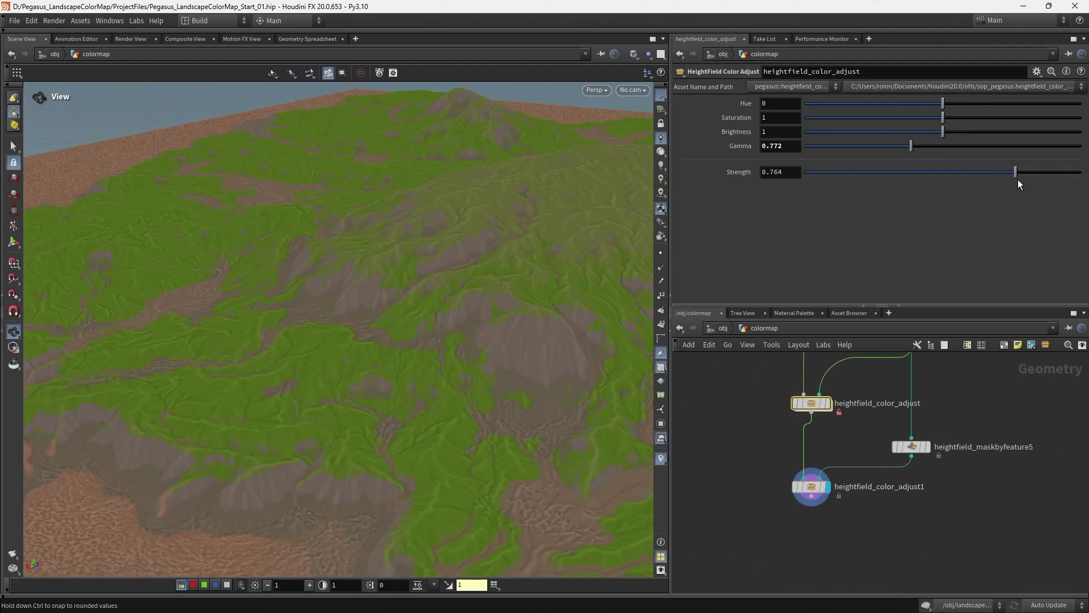
middle_drag(966, 375, 972, 418)
click(916, 378)
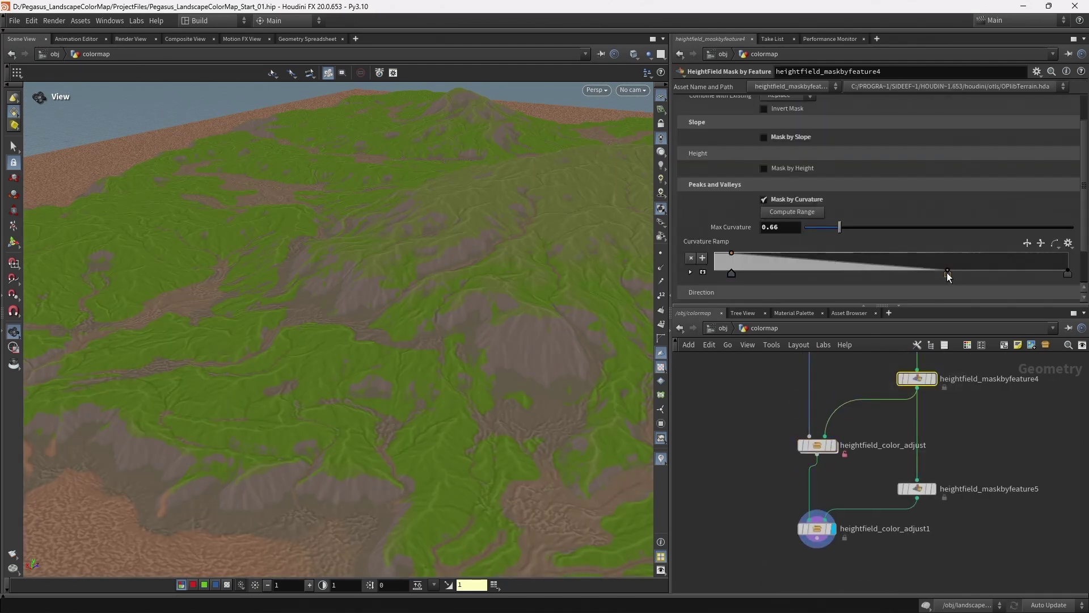
drag(941, 273, 823, 274)
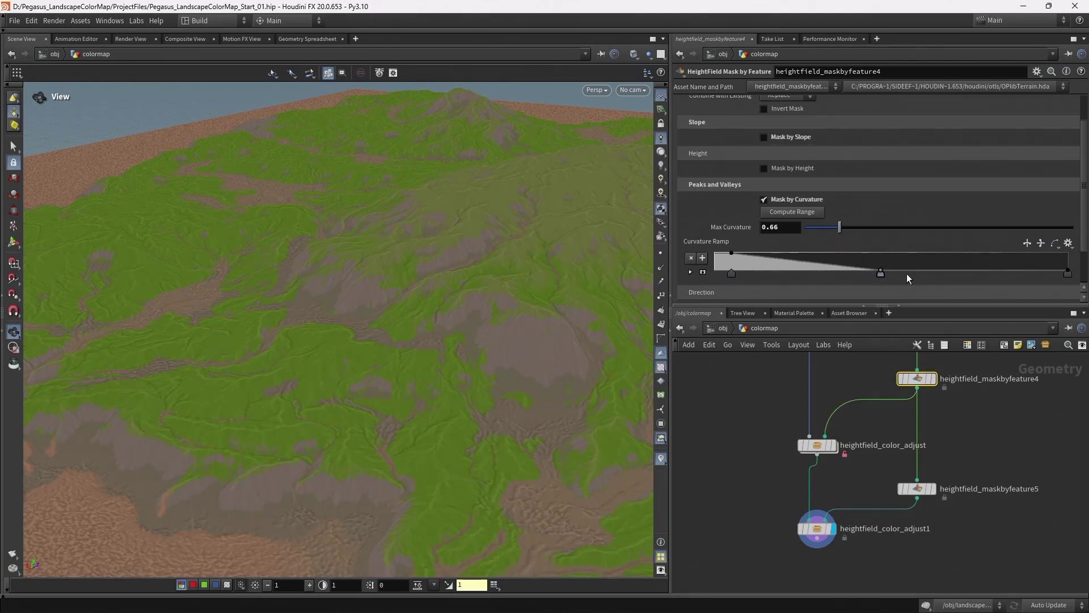
drag(888, 276, 923, 273)
drag(721, 534, 856, 564)
drag(998, 173, 982, 172)
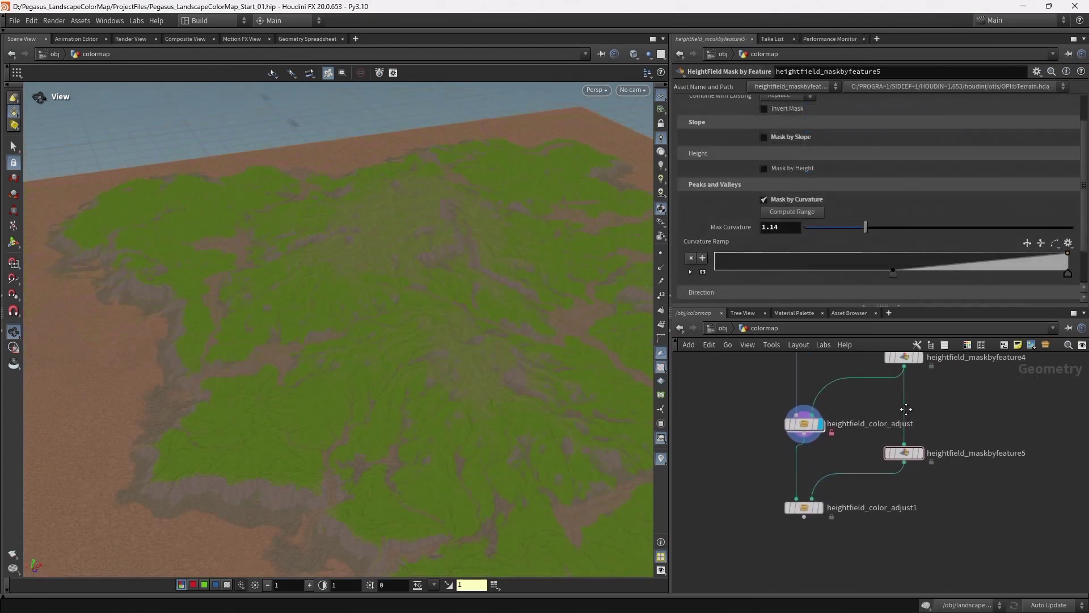
mouse_move(907, 410)
middle_down()
mouse_move(908, 388)
mouse_move(913, 454)
middle_up()
drag(367, 391, 376, 389)
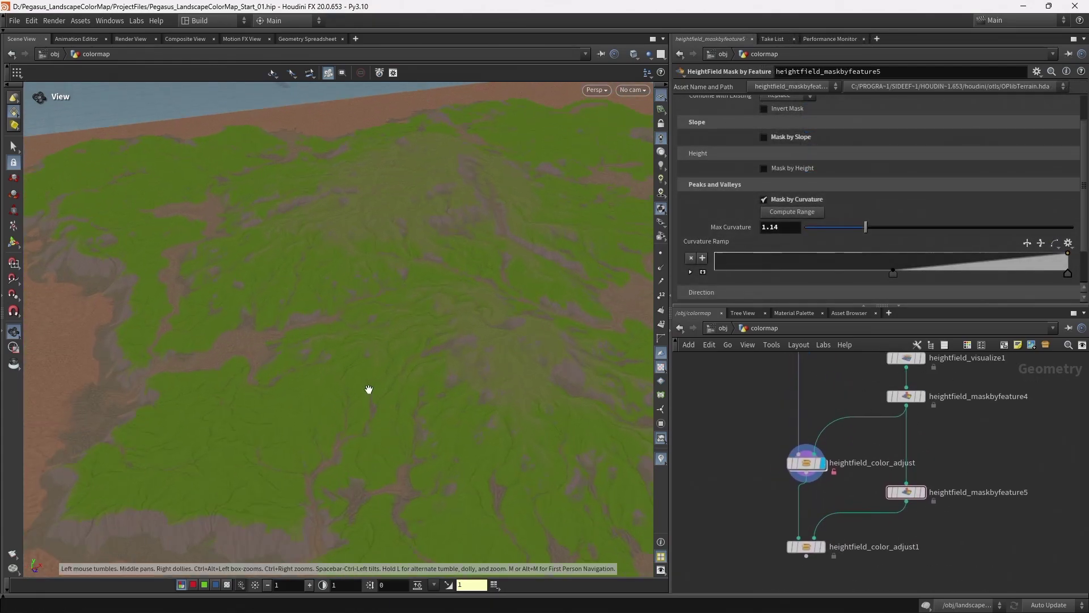
click(811, 552)
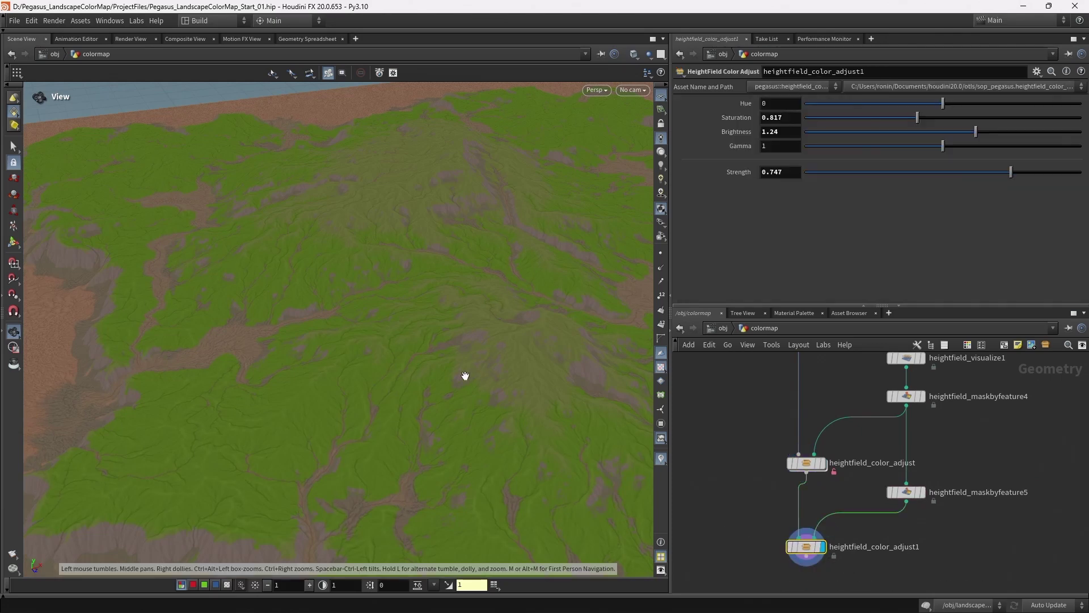
drag(464, 374, 511, 375)
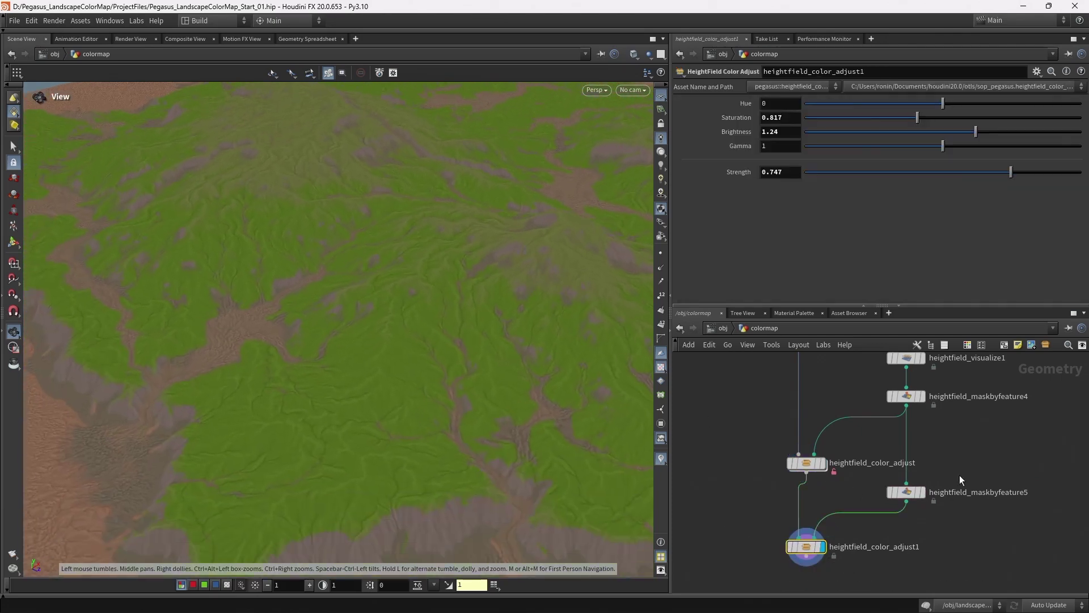
middle_drag(966, 461, 943, 514)
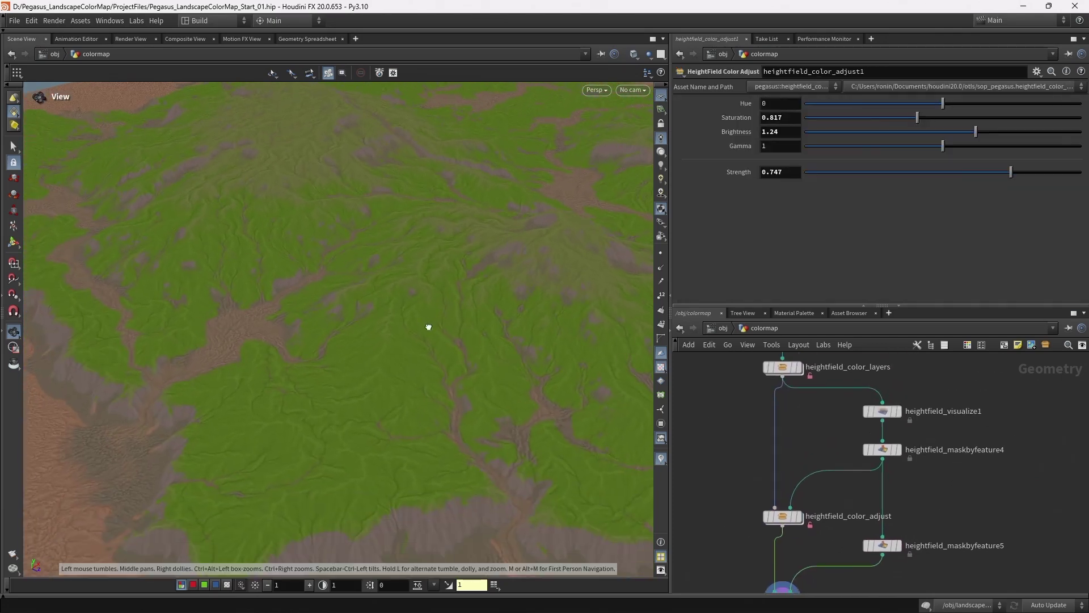
drag(422, 325, 446, 273)
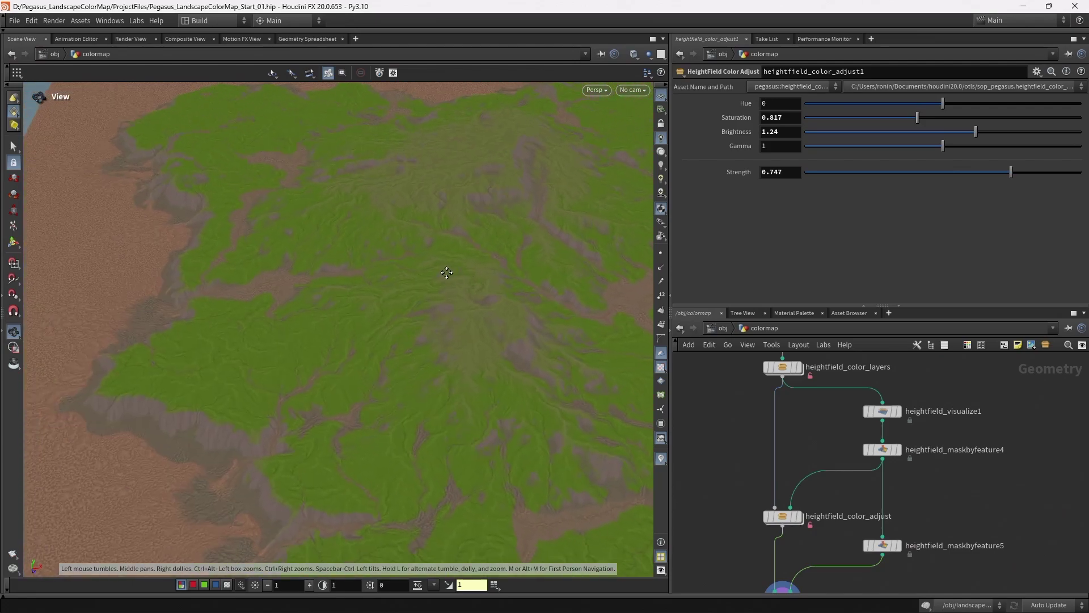
drag(267, 309, 414, 273)
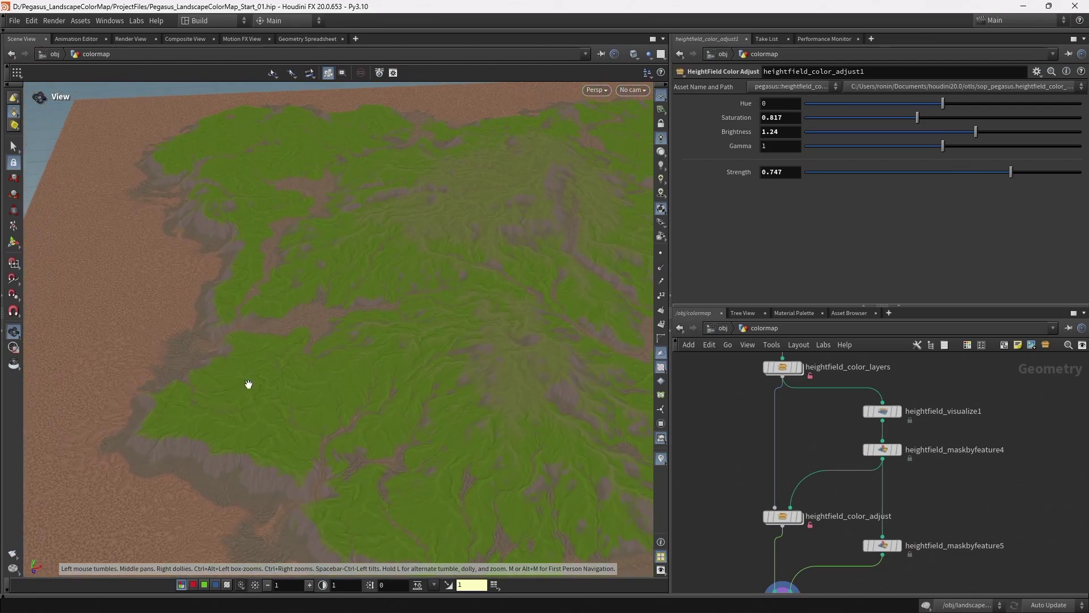
middle_drag(268, 393, 477, 369)
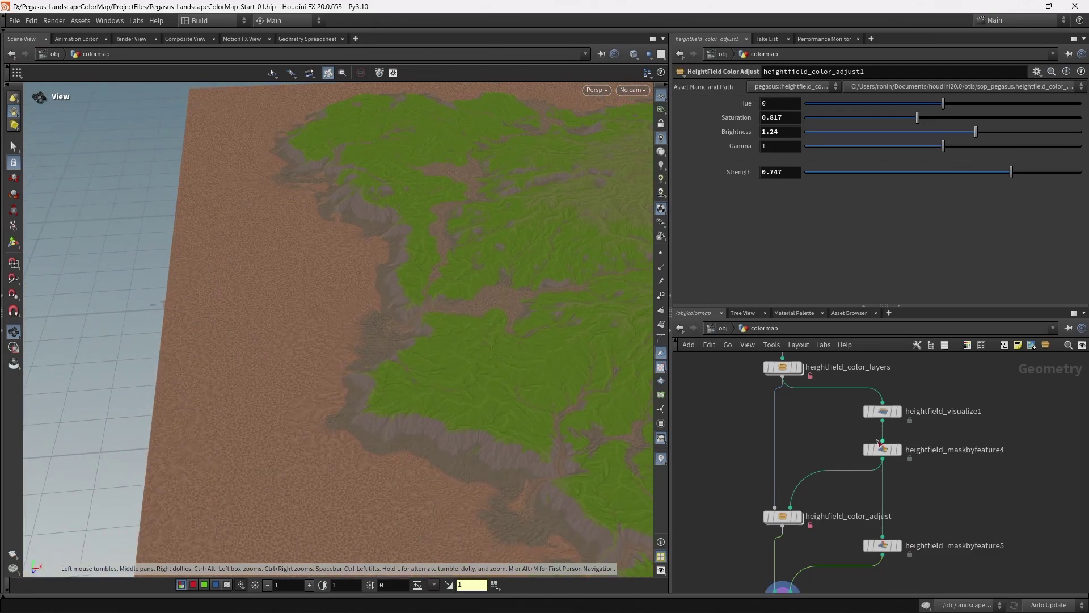
mouse_move(491, 236)
mouse_down()
mouse_move(365, 272)
mouse_move(264, 321)
mouse_up()
mouse_move(568, 318)
mouse_down()
mouse_move(515, 328)
mouse_move(394, 292)
mouse_up()
scroll(1010, 428, down, 2)
scroll(1010, 429, up, 2)
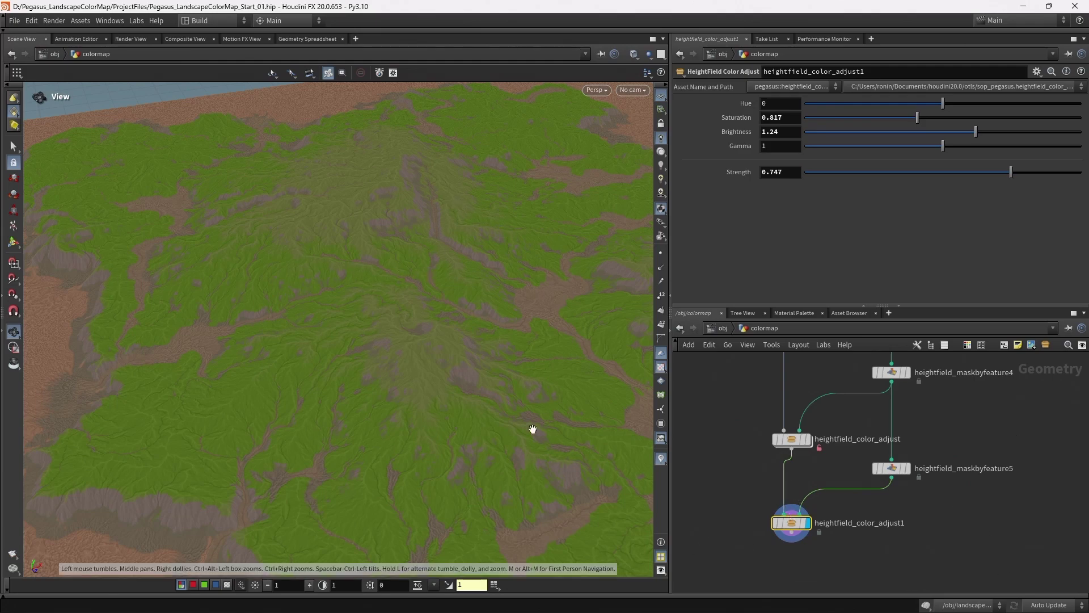
mouse_move(508, 409)
mouse_down()
mouse_move(268, 307)
mouse_move(590, 200)
mouse_up()
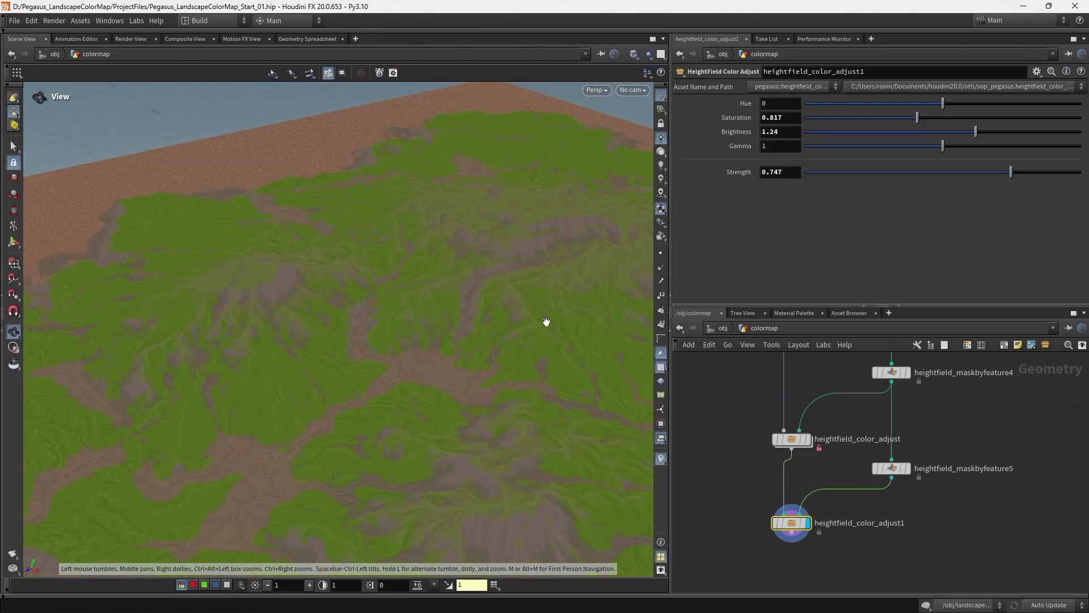